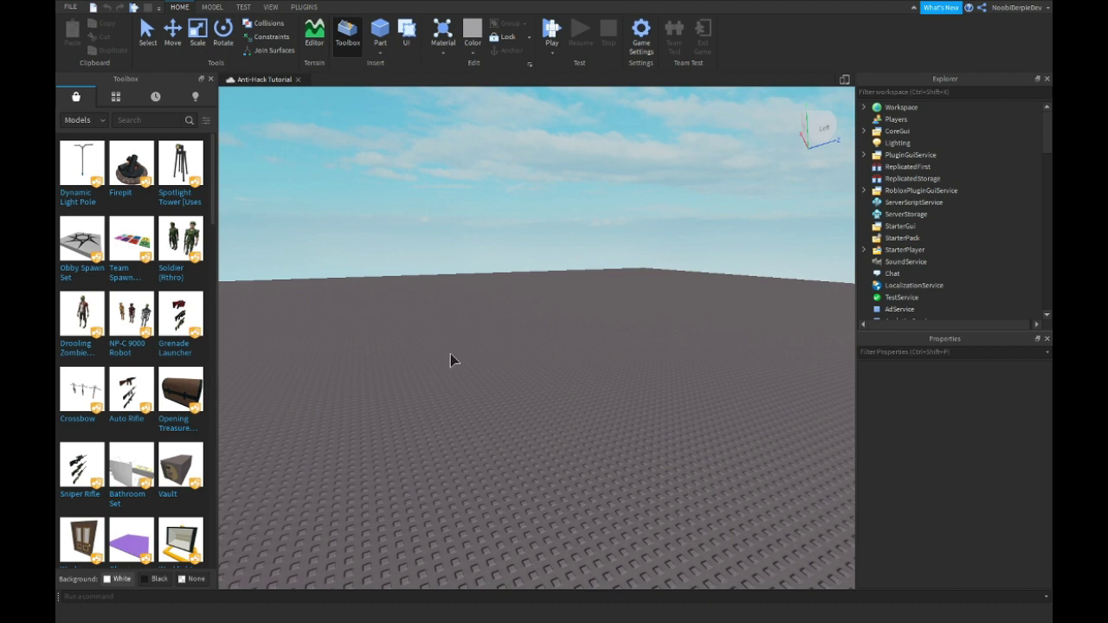
Insert the Spotlight Tower model onto the baseplate and reposition it
right_drag(450, 353, 408, 356)
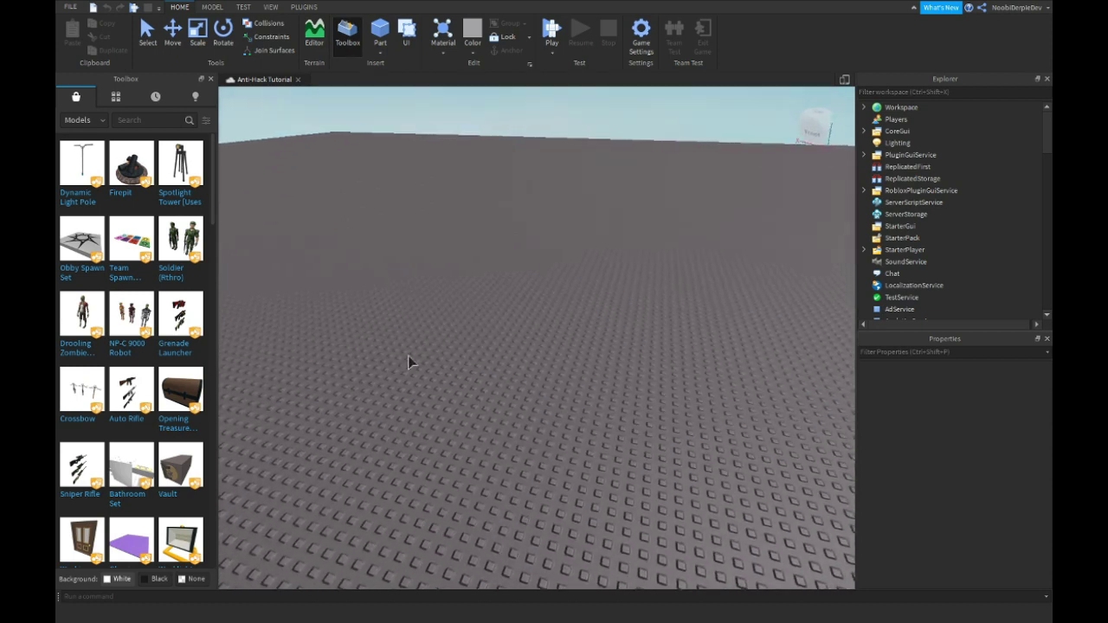
mouse_move(97, 147)
right_drag(302, 213, 301, 214)
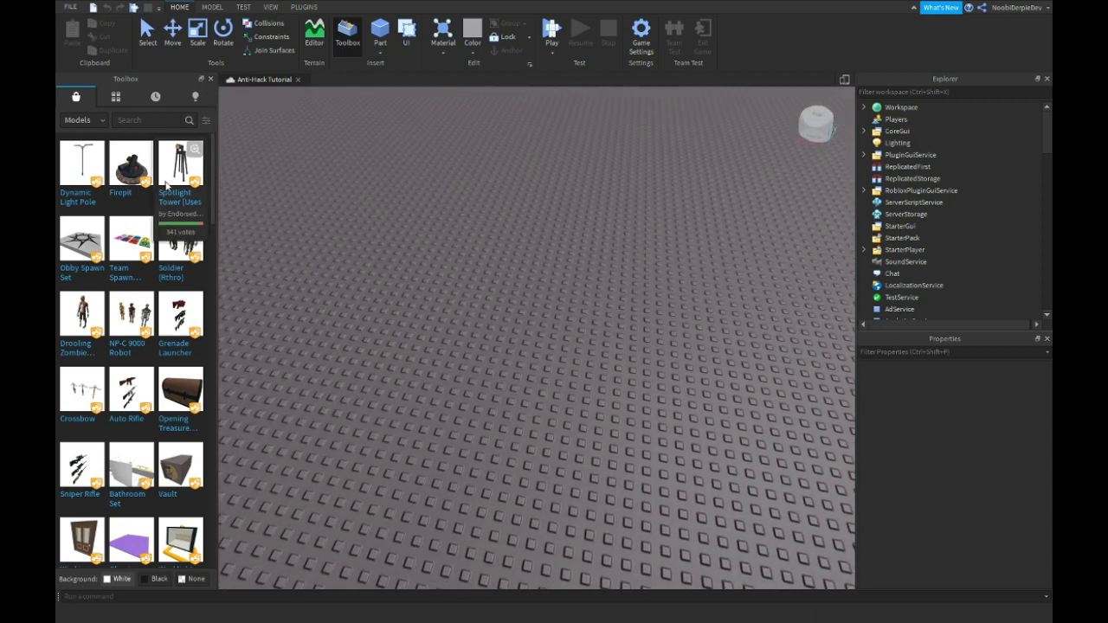
right_click(165, 180)
click(164, 155)
right_drag(560, 322, 560, 322)
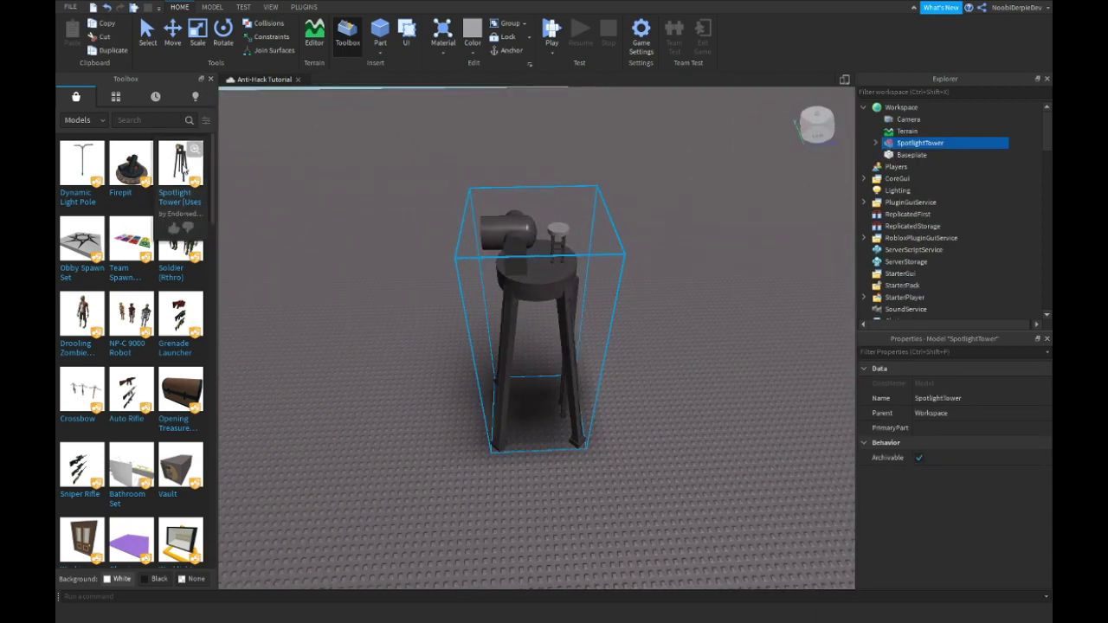
click(539, 335)
drag(538, 289, 472, 498)
Insert two Drooling Zombie models and place them near each other on the baseplate, away from the tower
right_drag(544, 392, 544, 393)
click(92, 310)
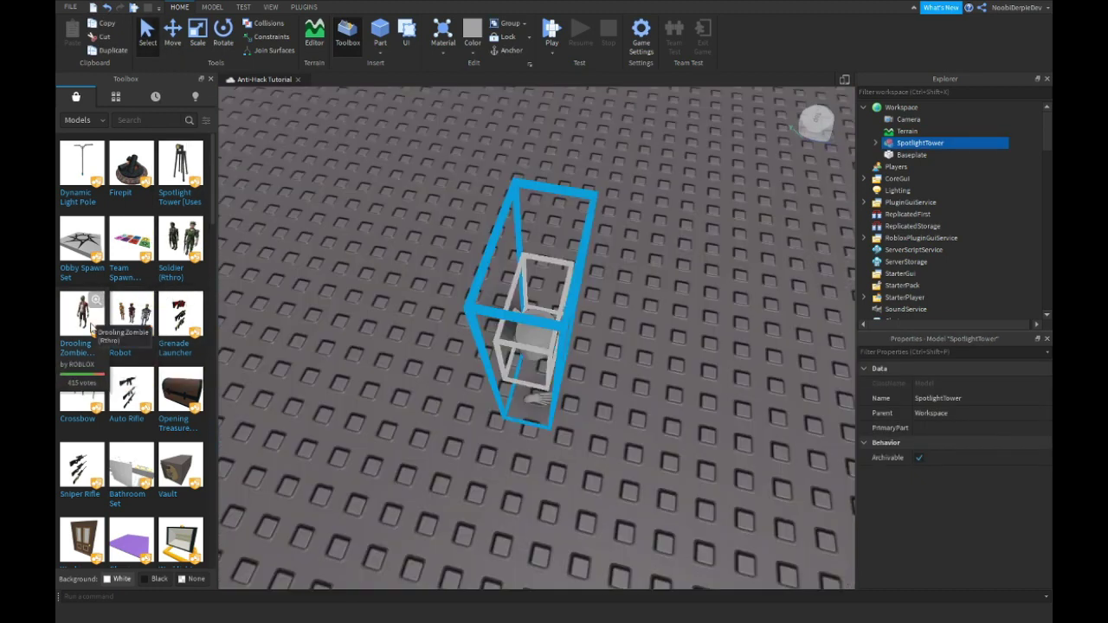
right_drag(515, 322, 517, 321)
drag(517, 322, 645, 501)
right_drag(603, 454, 597, 440)
key(w)
click(594, 336)
key(w)
right_drag(594, 334, 594, 334)
key(s)
key(s)
right_drag(534, 314, 535, 315)
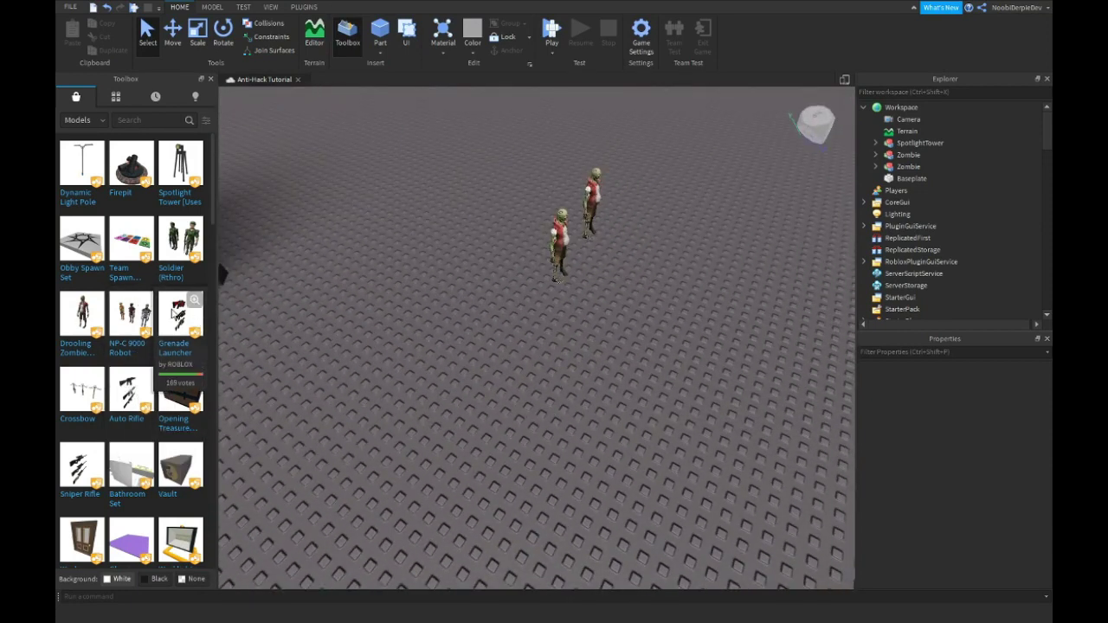
Insert the Railgun, Shotgun, Submachine Gun, Rocket Launcher and Sniper Rifle tools into the starter pack
scroll(138, 312, down, 5)
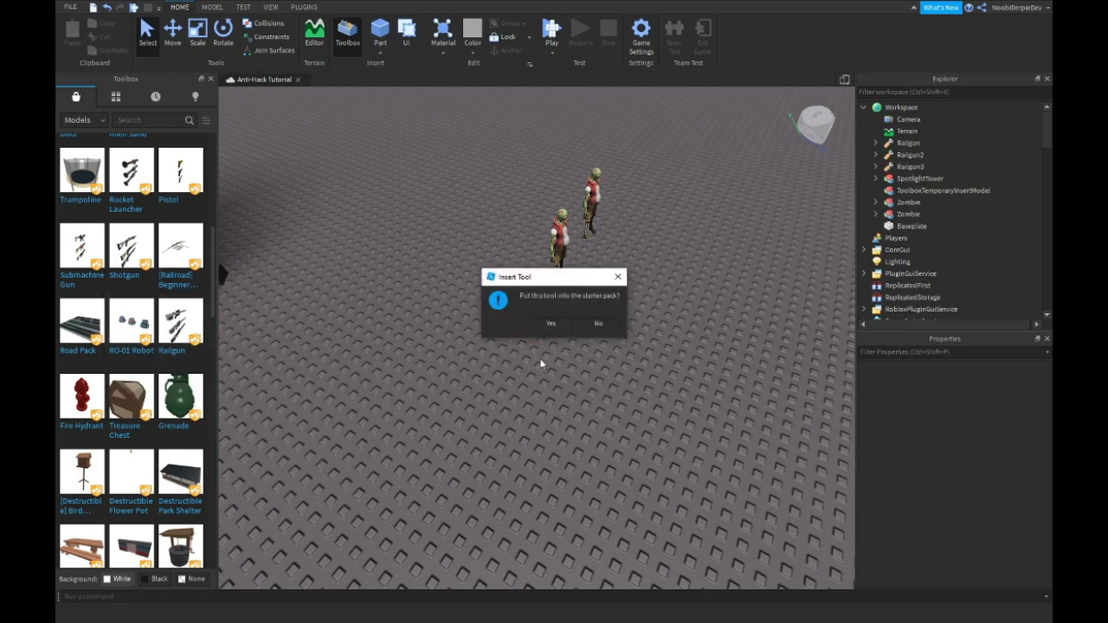
click(558, 327)
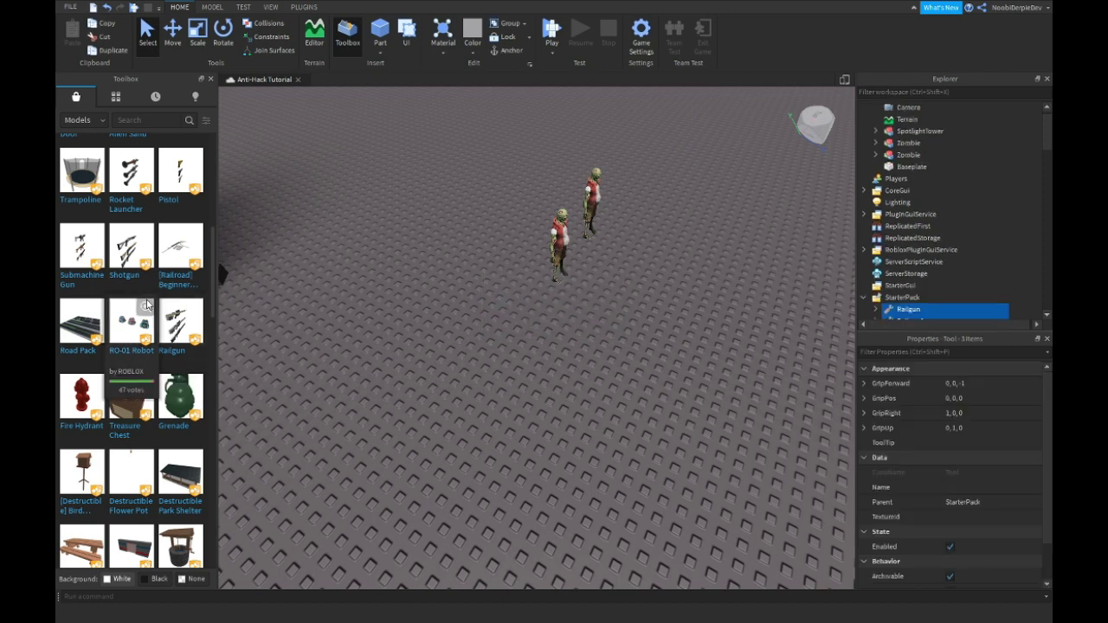
scroll(134, 338, up, 3)
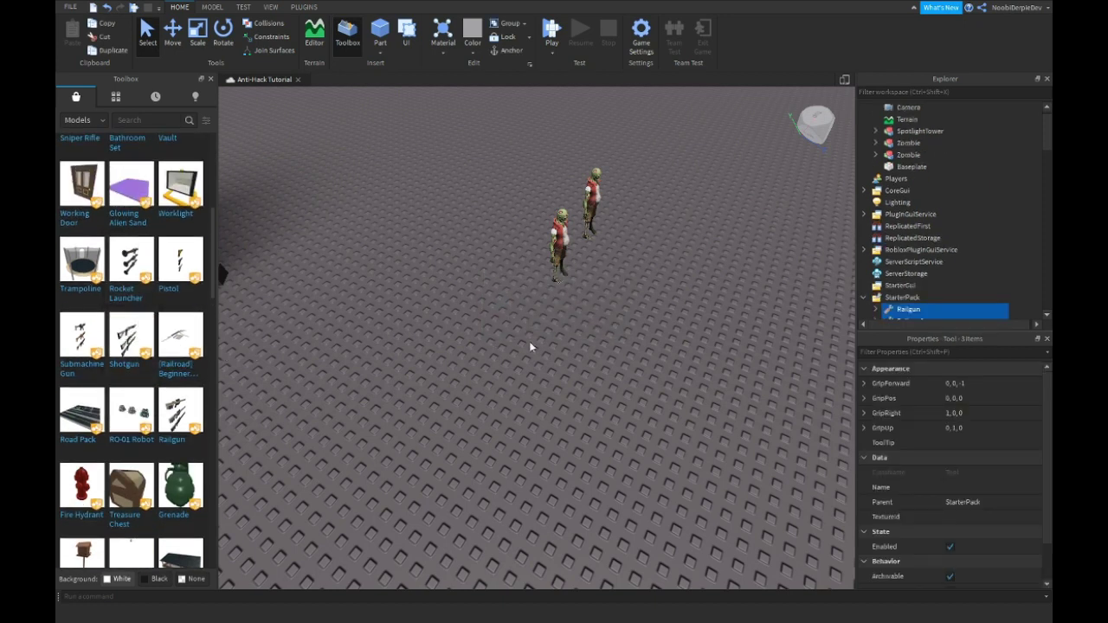
click(546, 321)
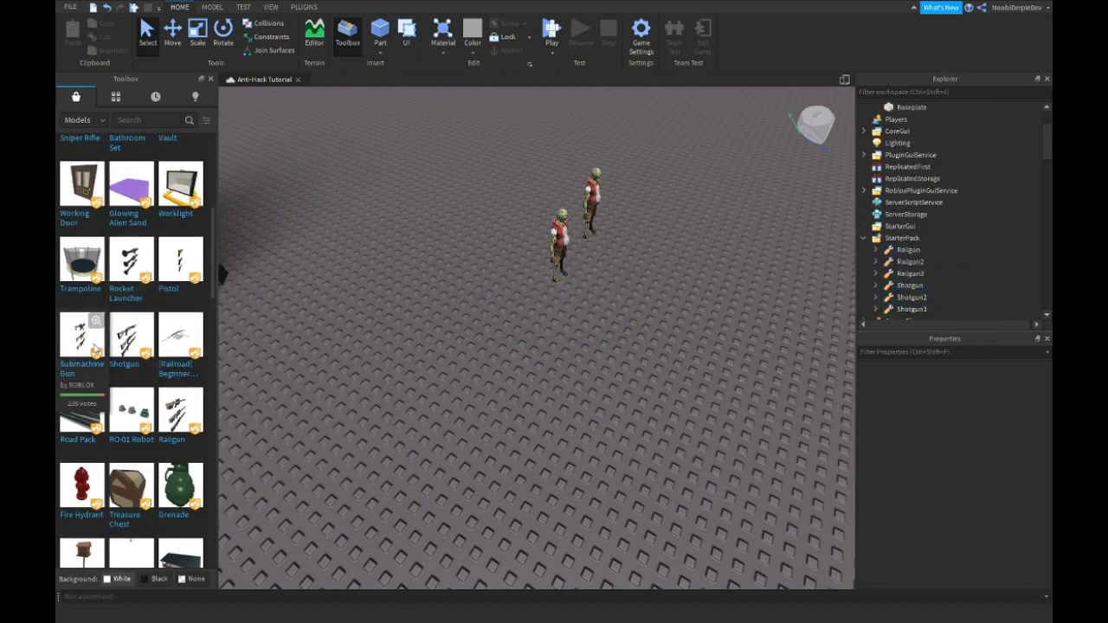
click(530, 322)
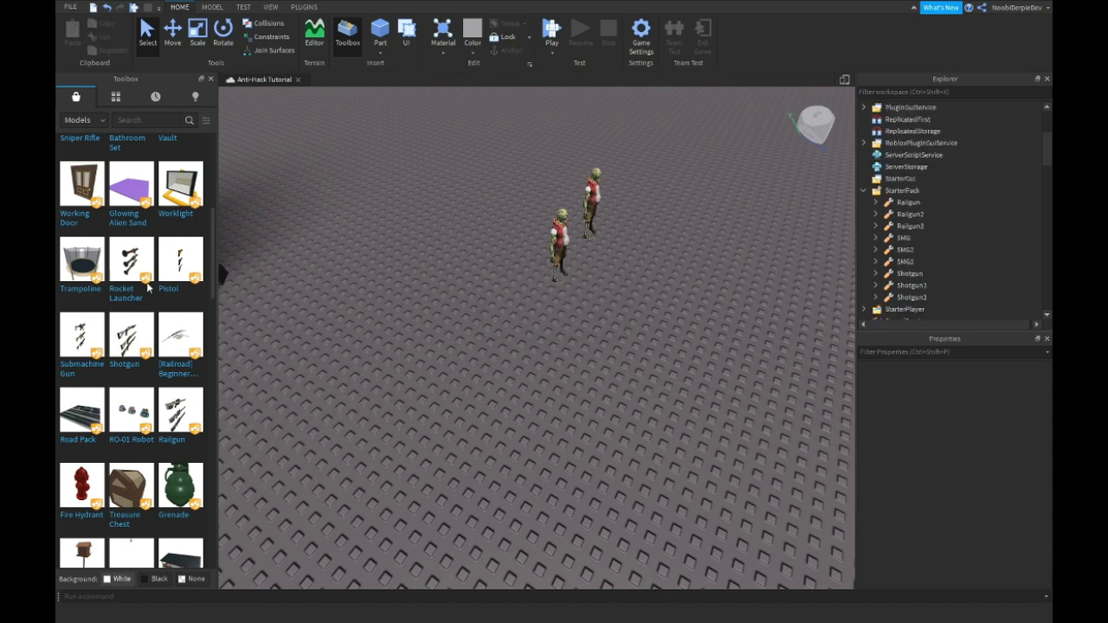
click(545, 328)
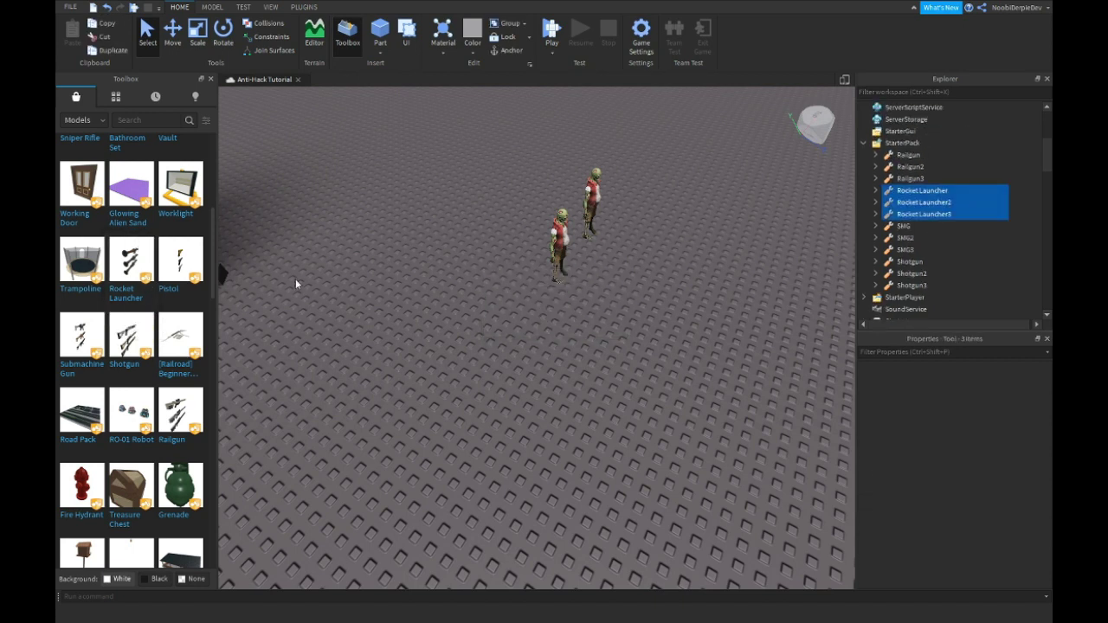
scroll(136, 242, up, 3)
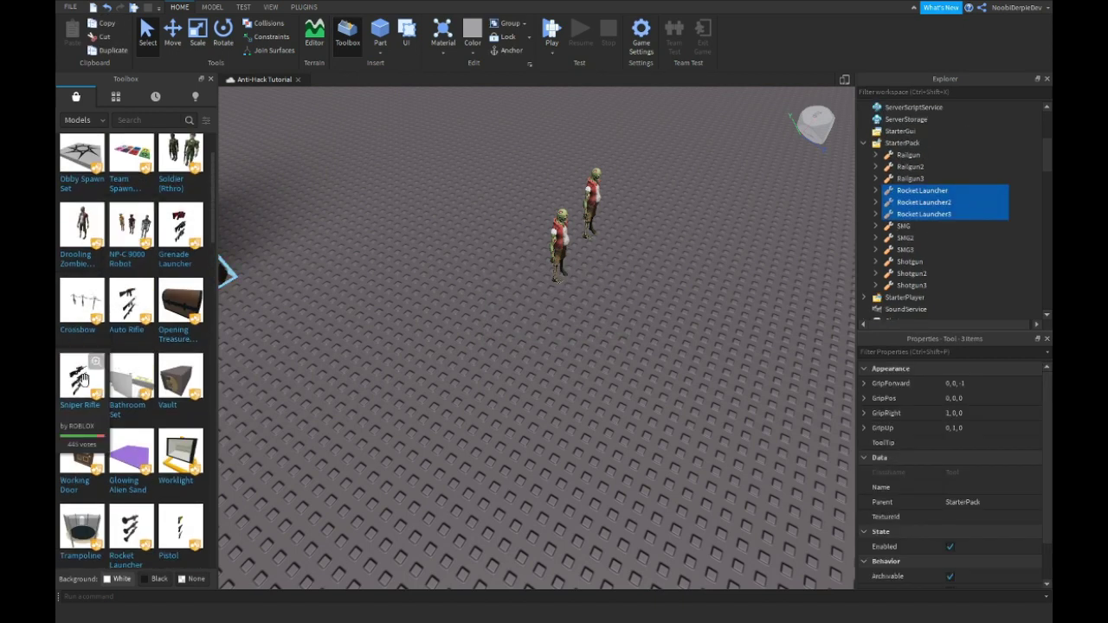
click(543, 327)
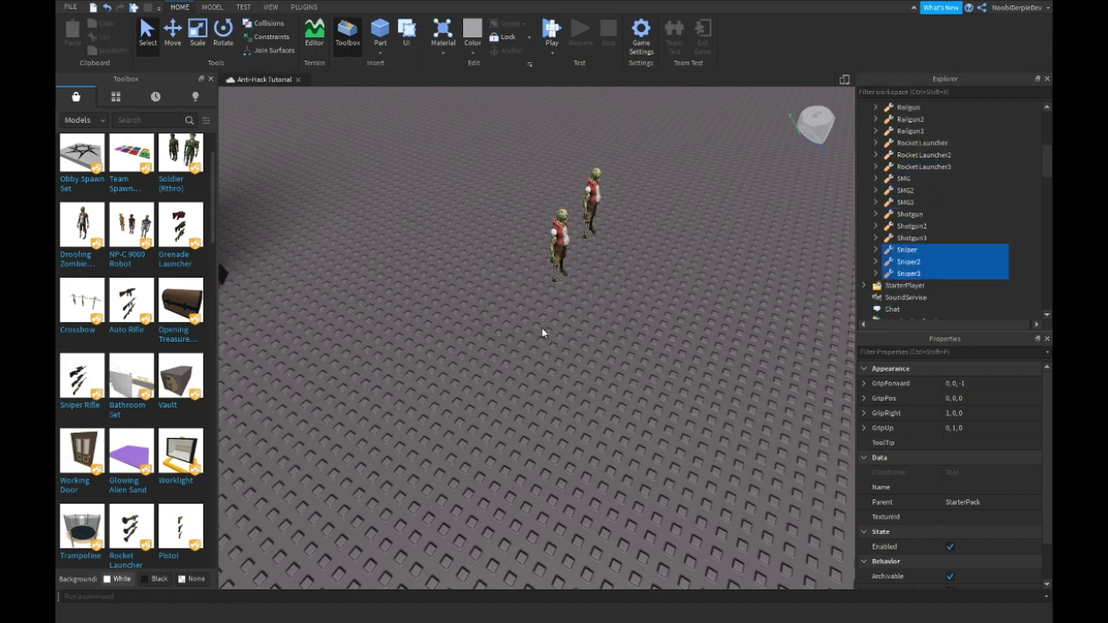
Delete the surplus numbered copies of the Railgun, Rocket Launcher, SMG, Shotgun and Sniper tools from StarterPack
click(672, 263)
click(901, 273)
shift+click(900, 264)
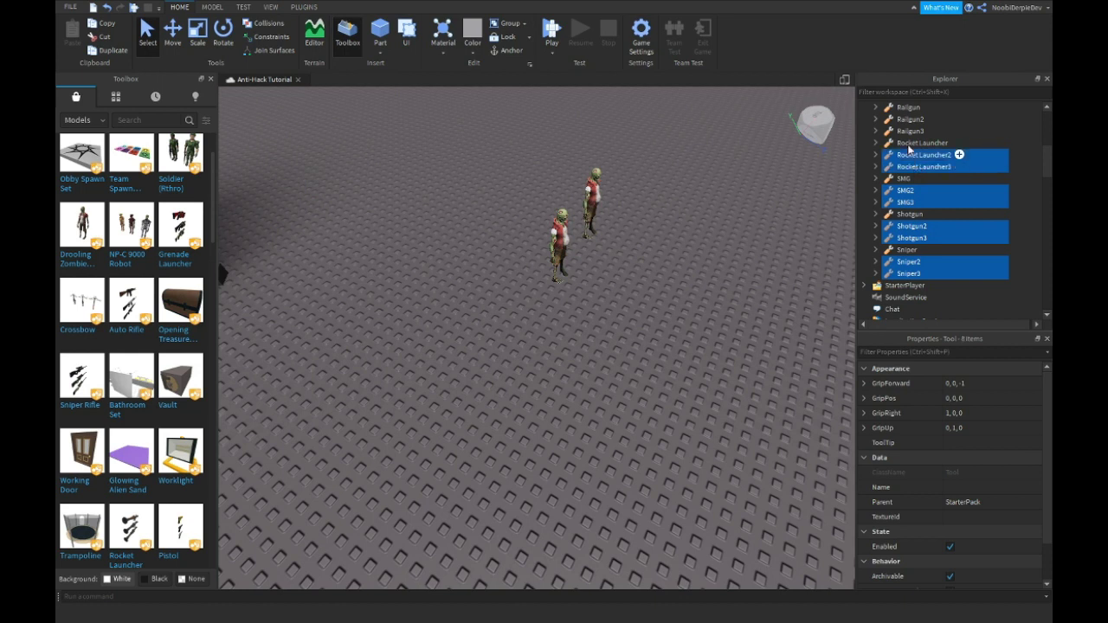
key(Delete)
scroll(560, 356, down, 5)
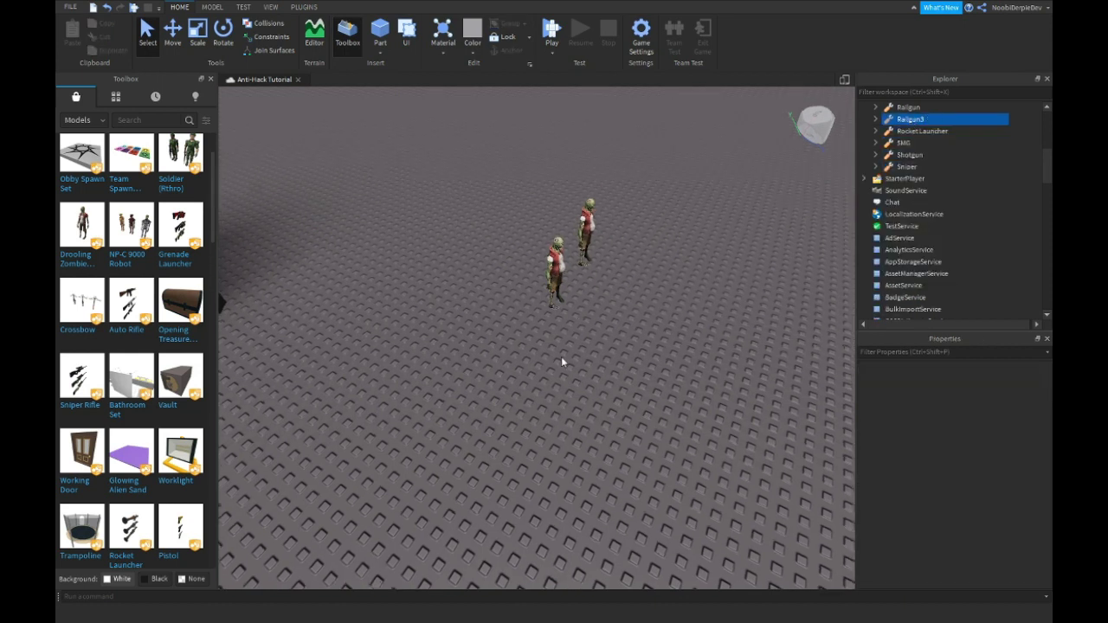
Insert the Treasure Chest model onto the baseplate near the zombies
right_drag(561, 356, 282, 361)
scroll(354, 270, up, 5)
scroll(216, 346, down, 5)
scroll(129, 368, down, 4)
scroll(428, 353, up, 5)
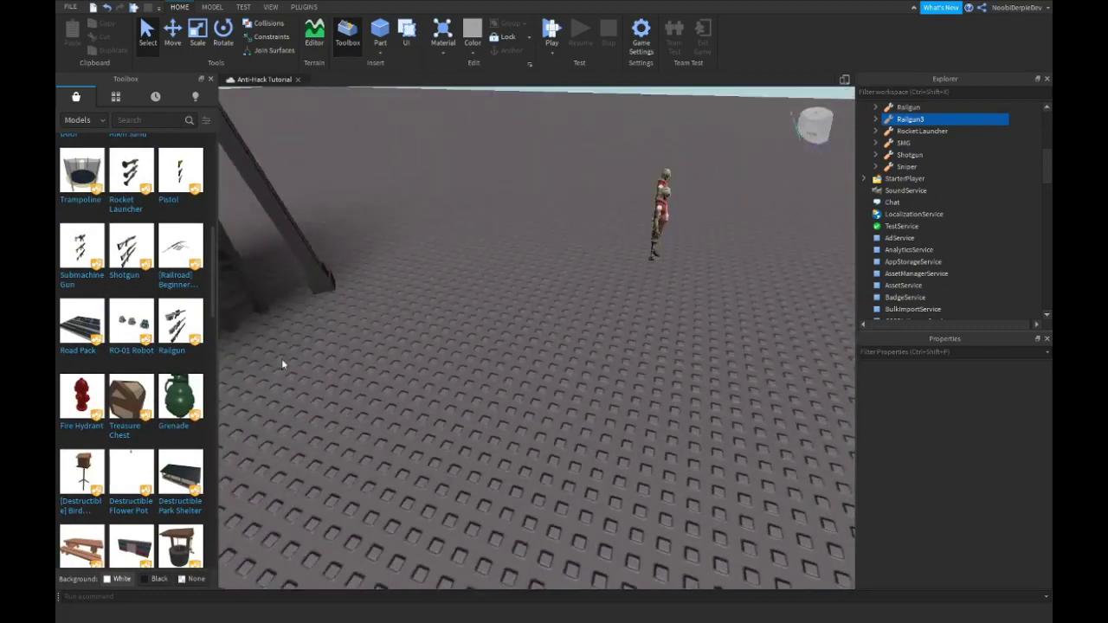
scroll(282, 360, down, 3)
click(130, 400)
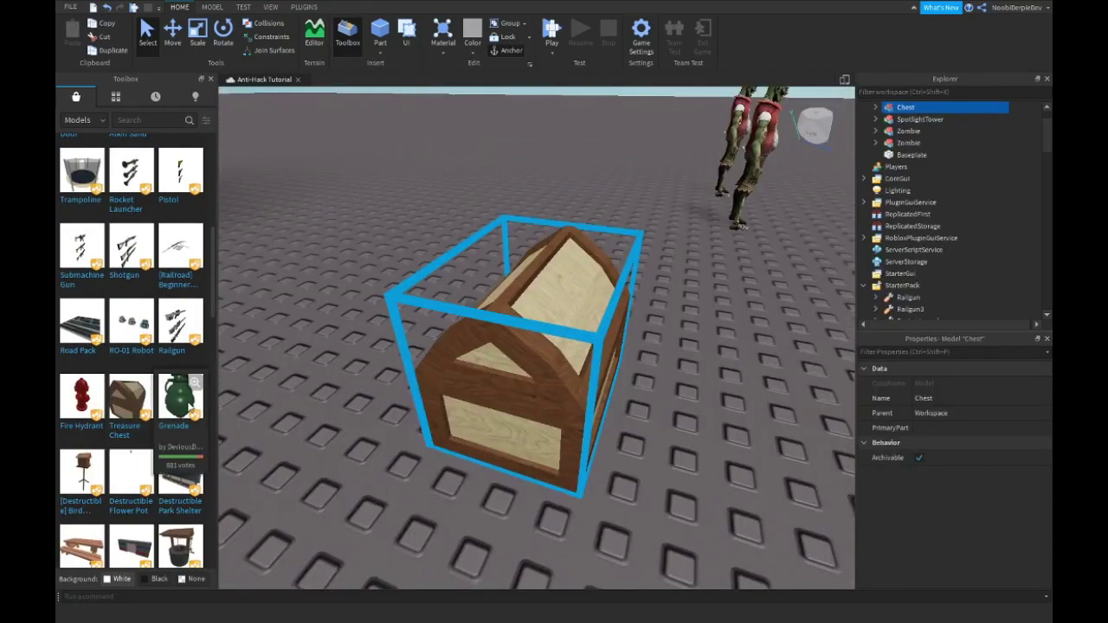
Add the Grenade tool to the starter pack and move the treasure chest to another spot beside the zombies
click(550, 323)
drag(554, 321, 706, 278)
key(d)
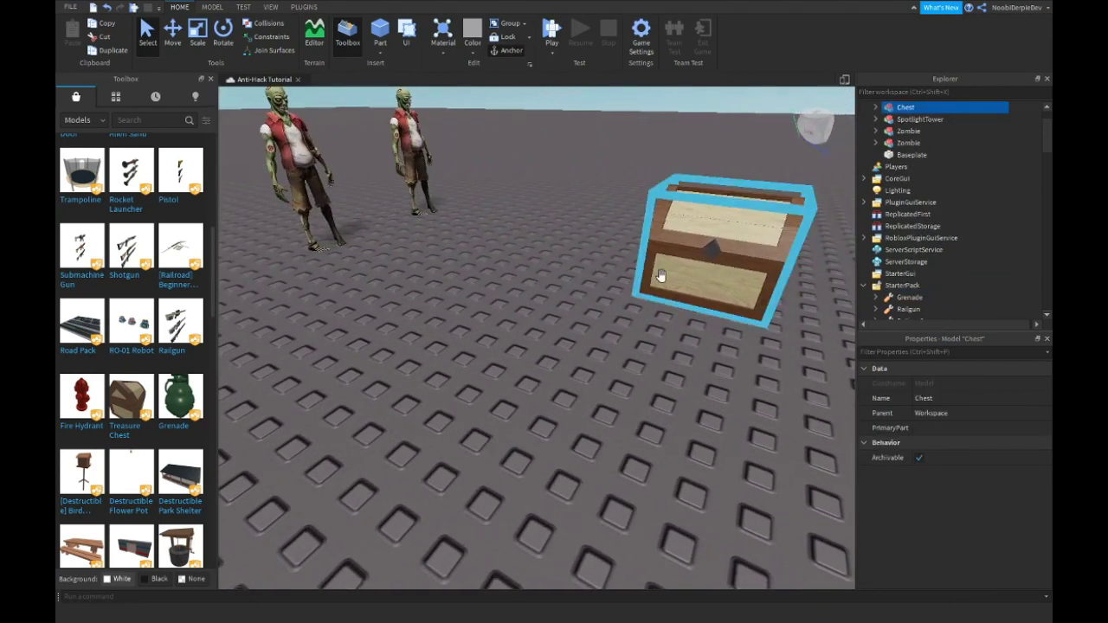
Insert the Destructible Picnic Bench model and position it near the treasure chest
scroll(113, 407, down, 3)
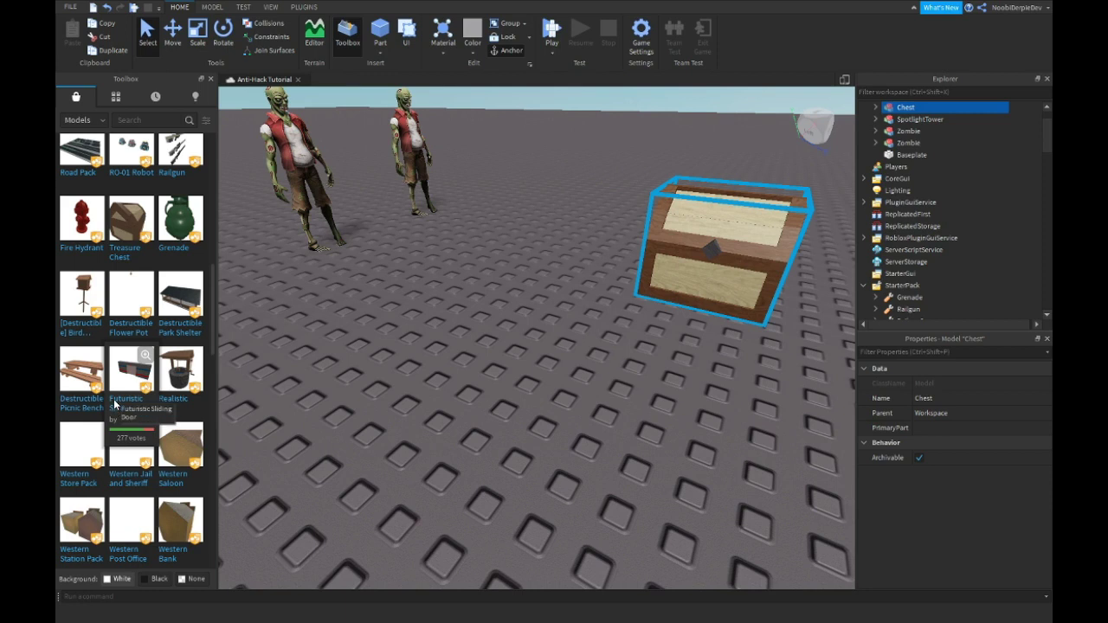
scroll(115, 402, down, 2)
right_drag(348, 356, 357, 362)
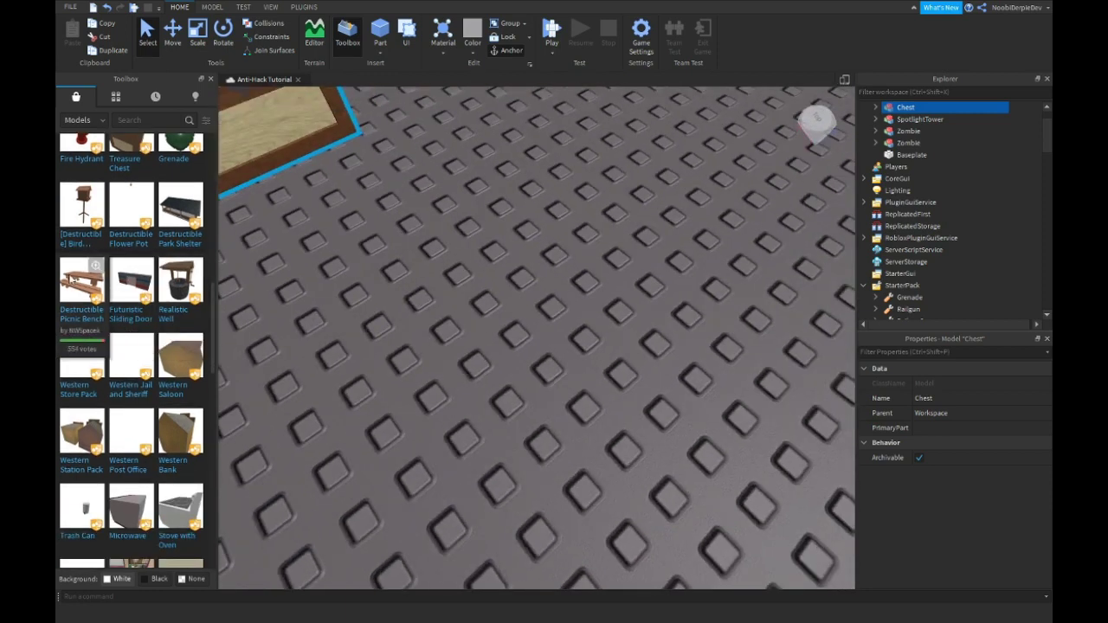
click(81, 282)
scroll(445, 334, down, 2)
drag(445, 334, 589, 321)
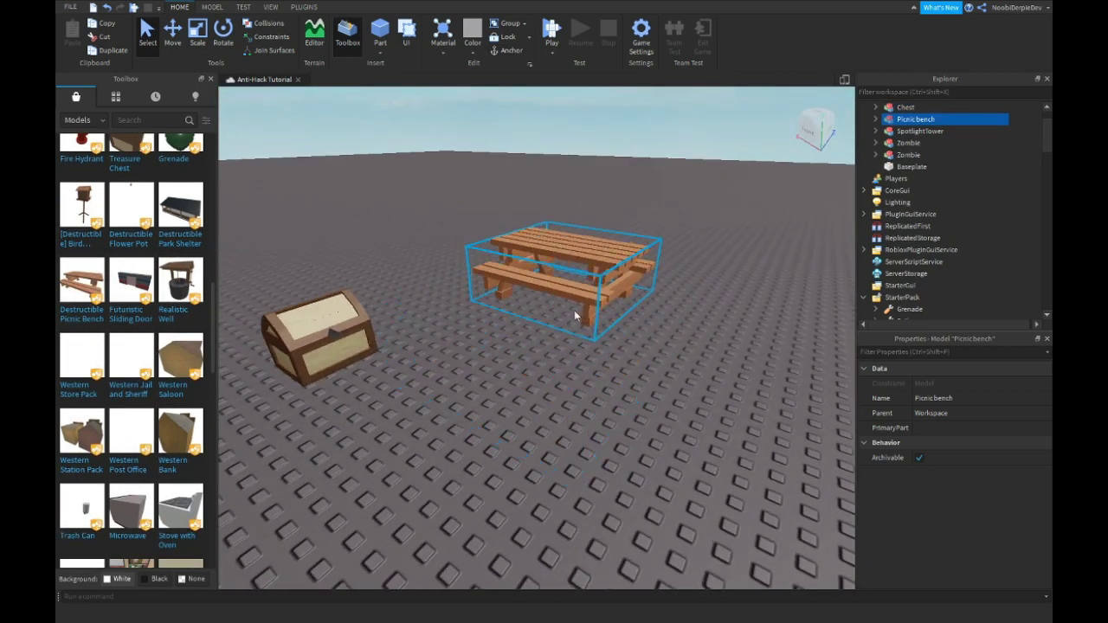
Insert the Western Jail and Sheriff model onto the baseplate
scroll(139, 357, down, 1)
key(a)
mouse_move(374, 375)
right_down()
mouse_move(381, 381)
mouse_move(372, 381)
right_up()
key(w)
key(s)
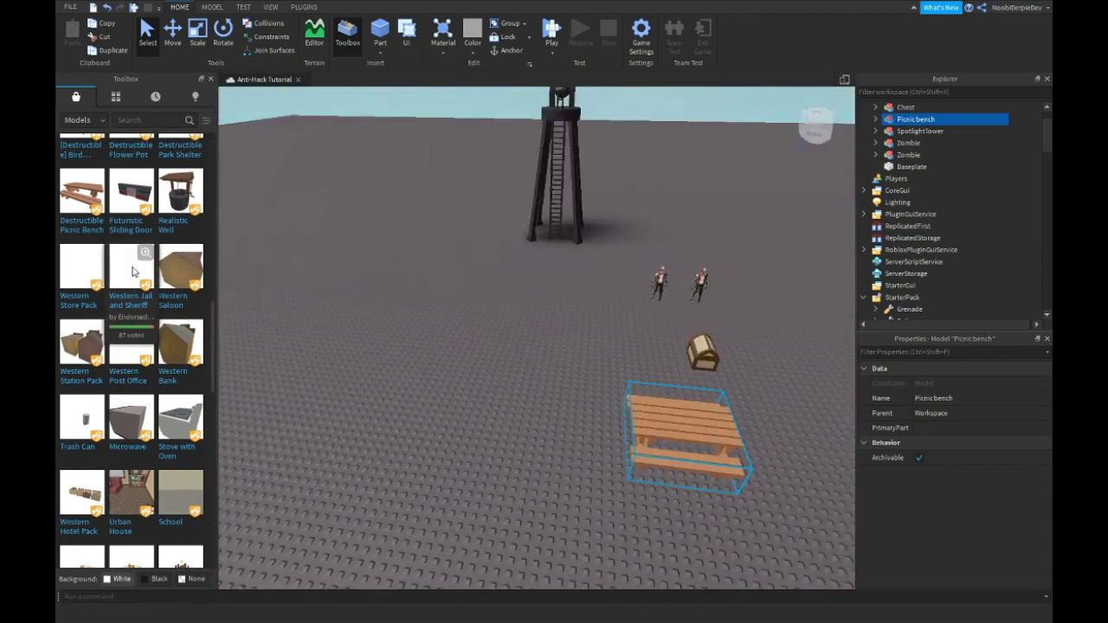
drag(134, 272, 259, 304)
key(s)
Examine the inside and roofs of the jail buildings and delete both Sheriff models
right_drag(571, 271, 575, 267)
key(w)
scroll(666, 368, up, 5)
scroll(669, 372, up, 10)
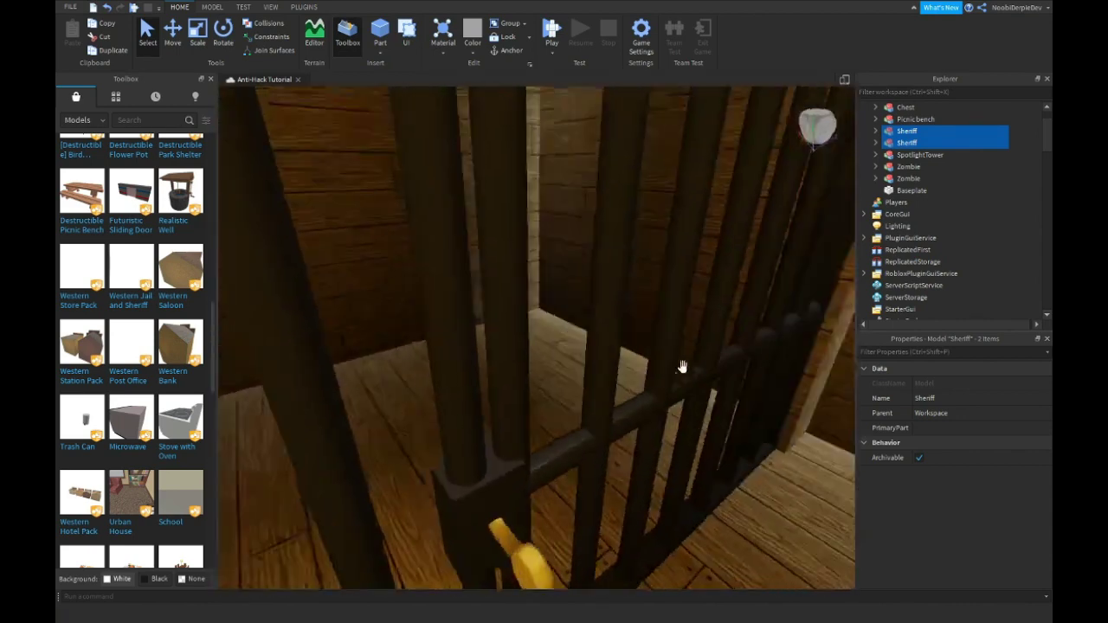
mouse_move(682, 367)
right_down()
mouse_move(668, 363)
mouse_move(649, 384)
mouse_move(671, 372)
right_up()
key(w)
scroll(683, 370, up, 8)
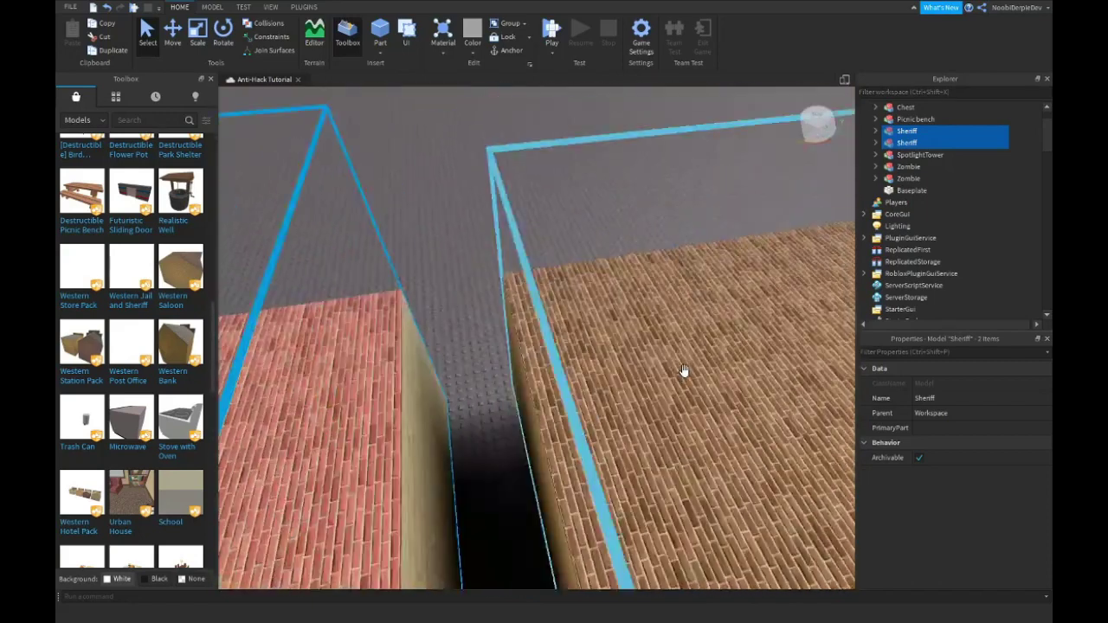
key(Delete)
right_drag(612, 387, 491, 160)
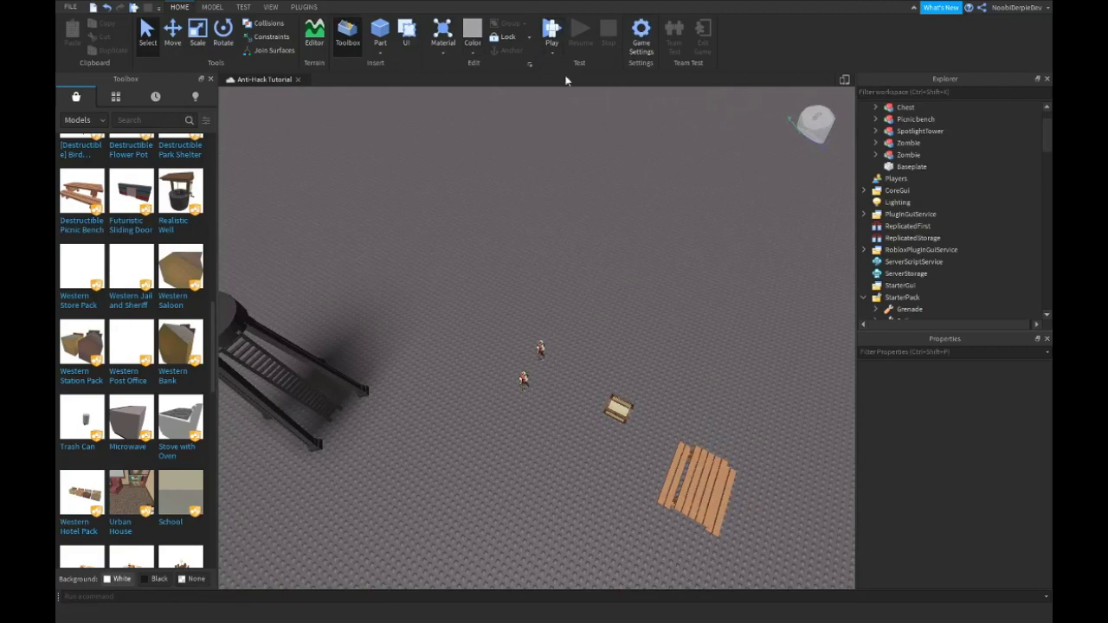
Start a playtest of the place and back the character away from the chasing zombies
key(F5)
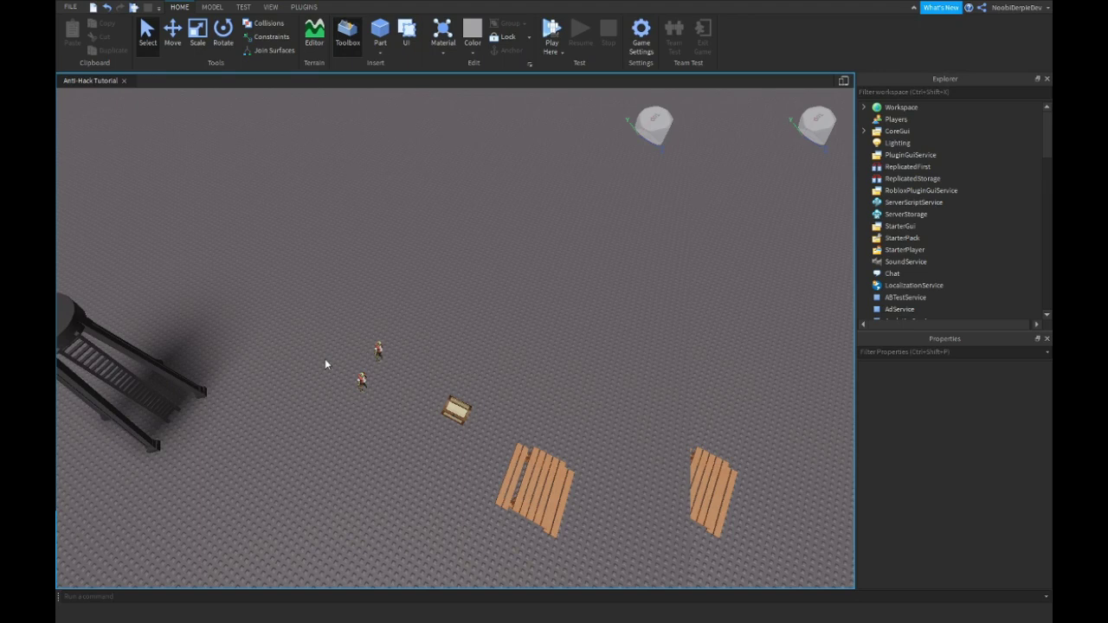
key(F5)
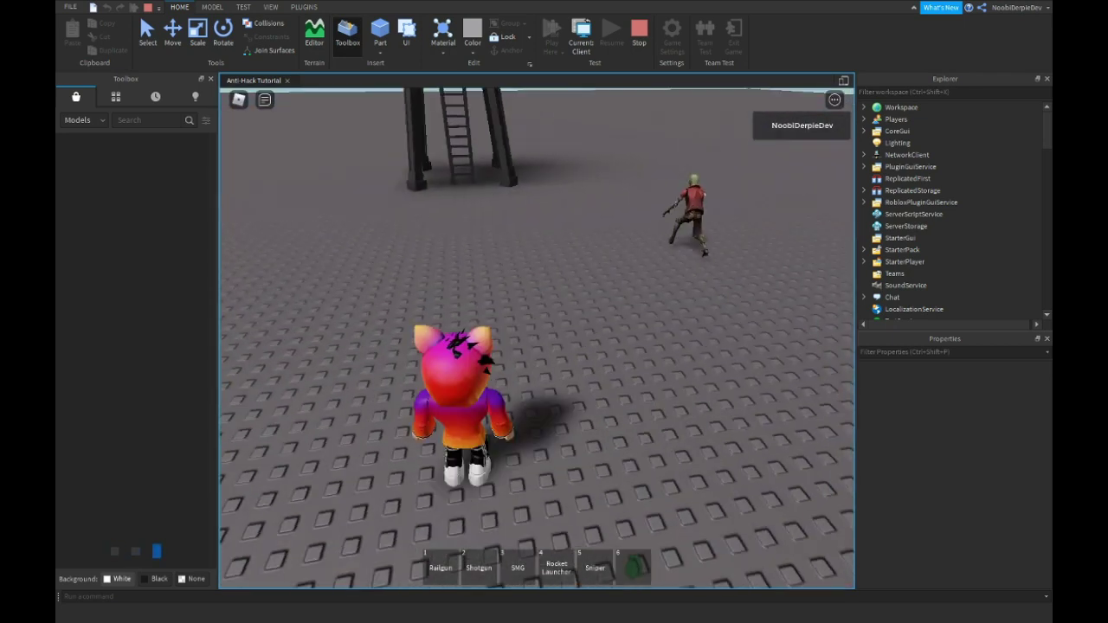
right_drag(536, 338, 614, 303)
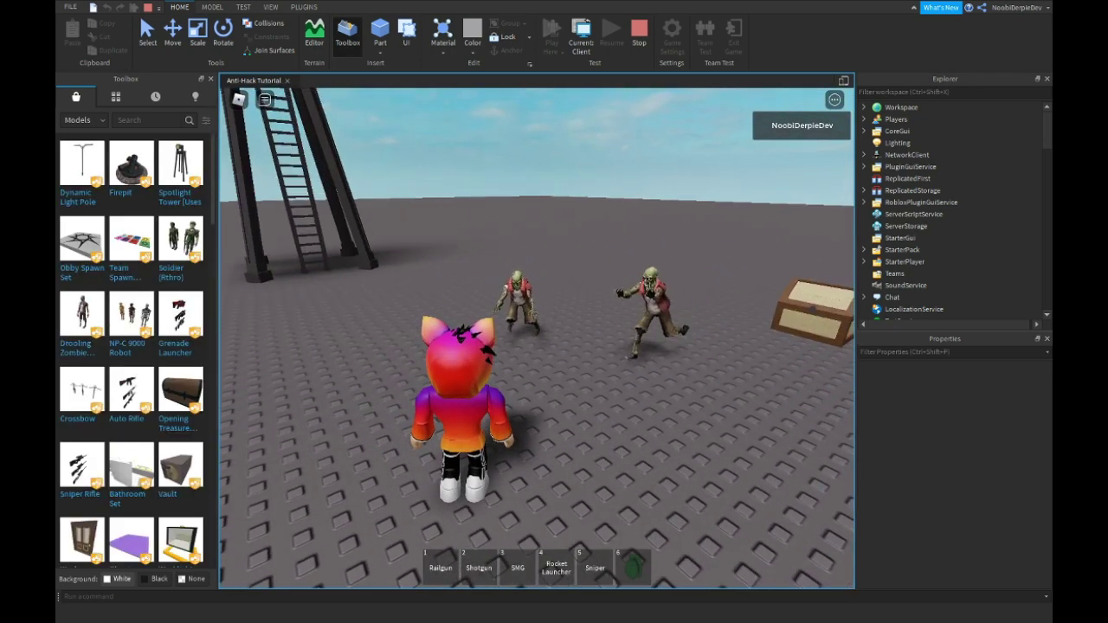
key(w)
key(s)
key(space)
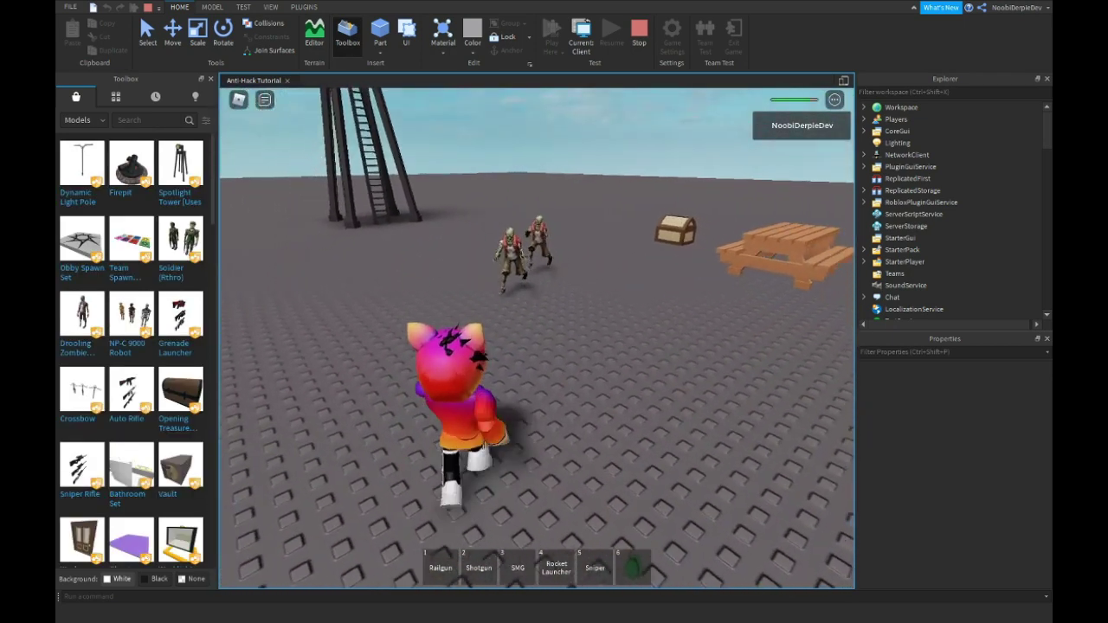
key(s)
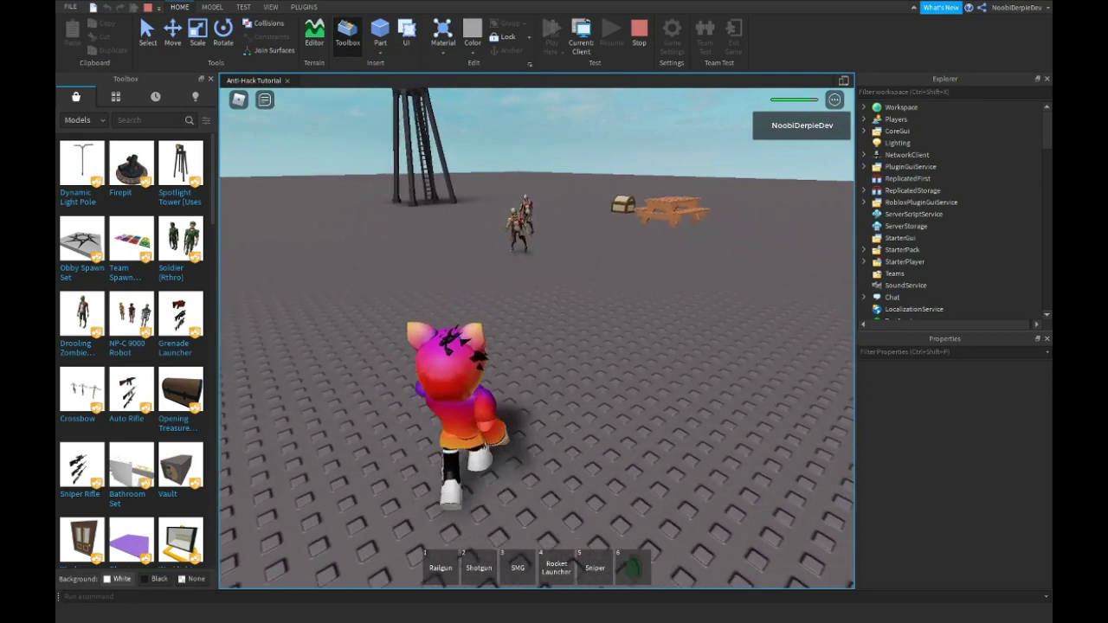
key(s)
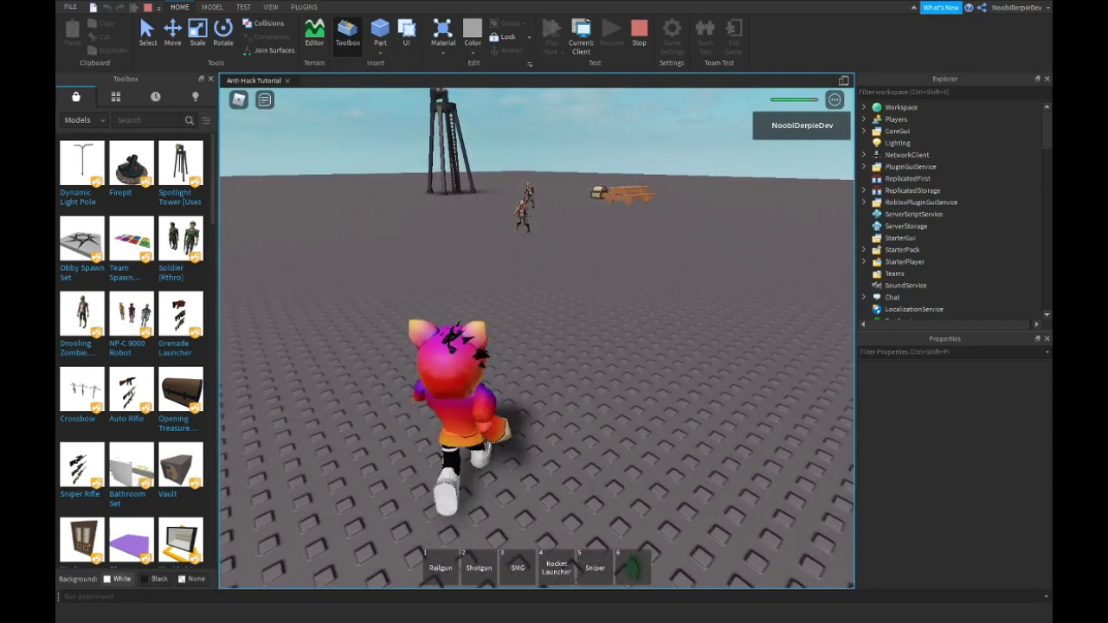
key(s)
Walk the character toward the zombies, and equip and unequip the Railgun
key(w)
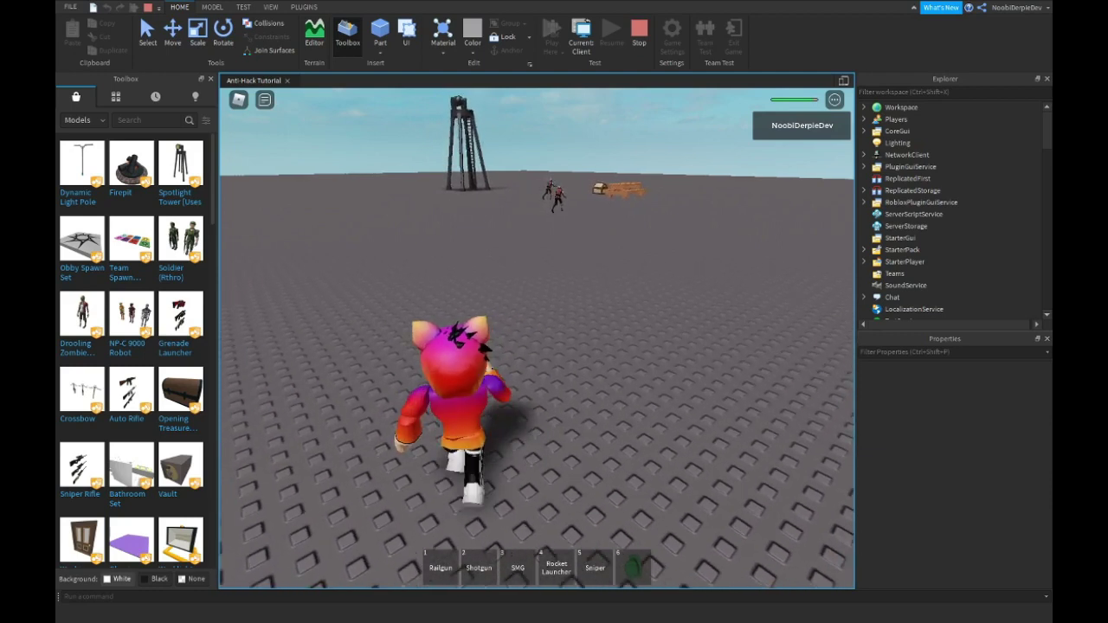
key(w)
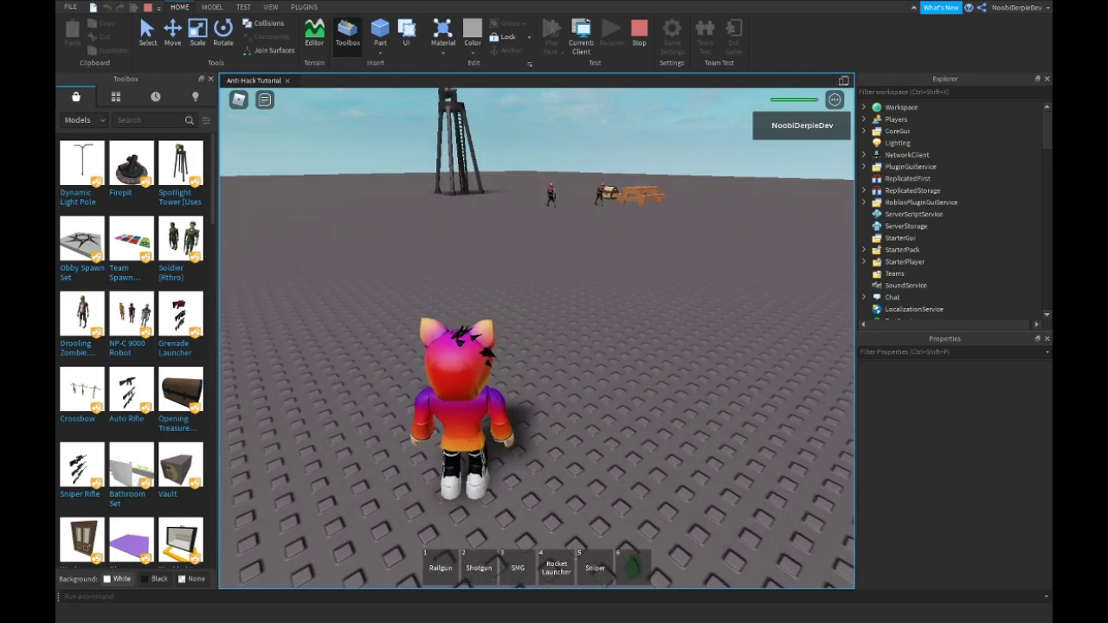
key(w)
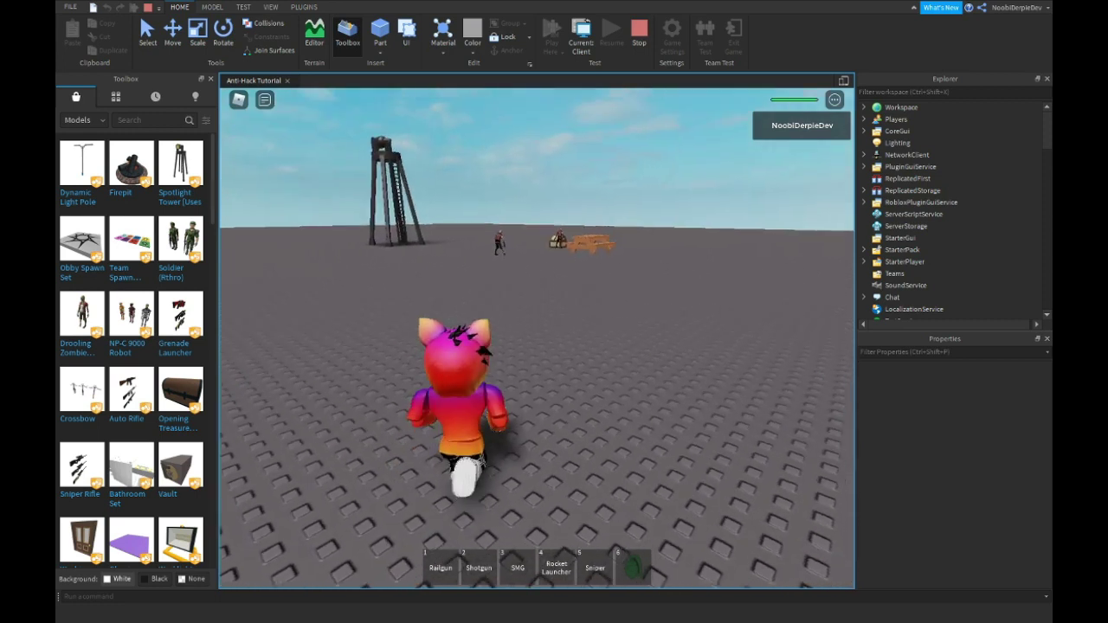
key(1)
key(1)
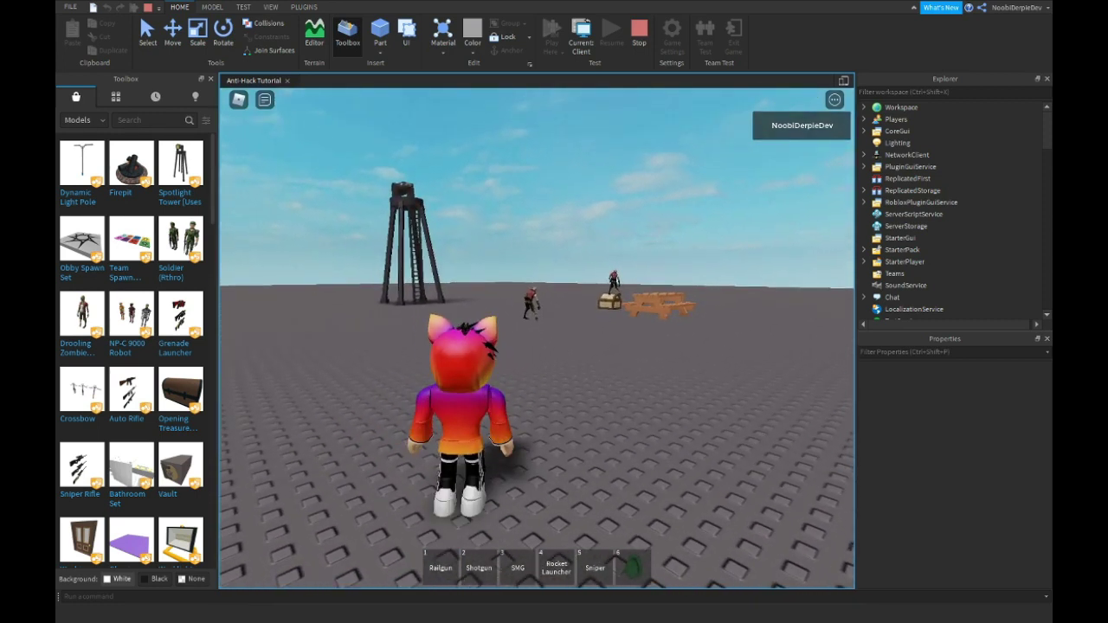
Walk the character around the baseplate, throw a grenade at the zombies, and aim the Rocket Launcher at the zombie by the chest
key(s)
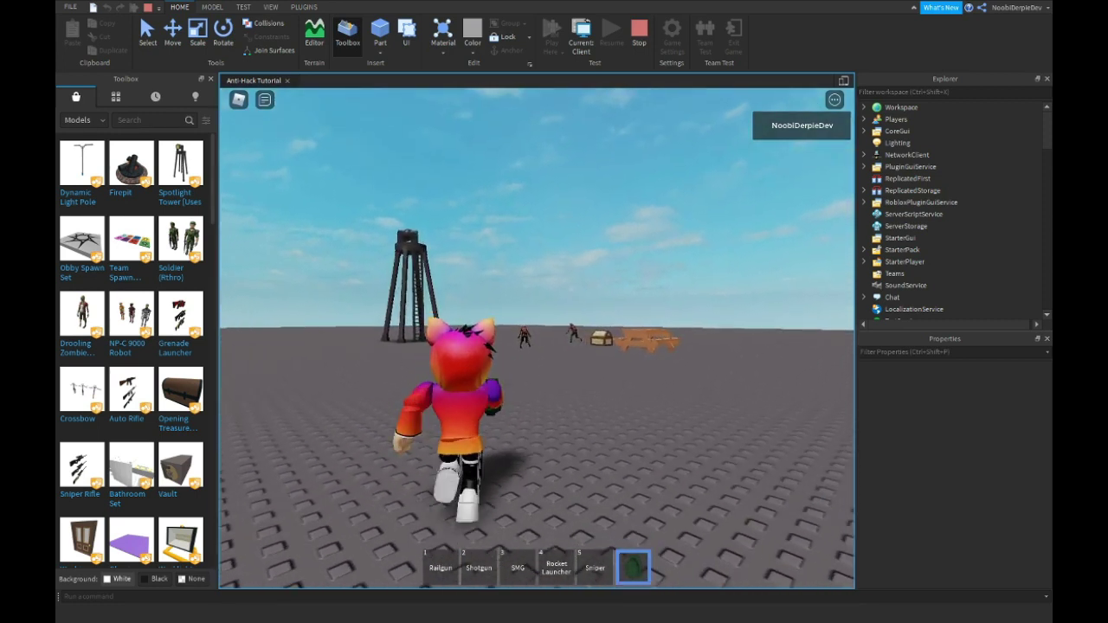
key(w)
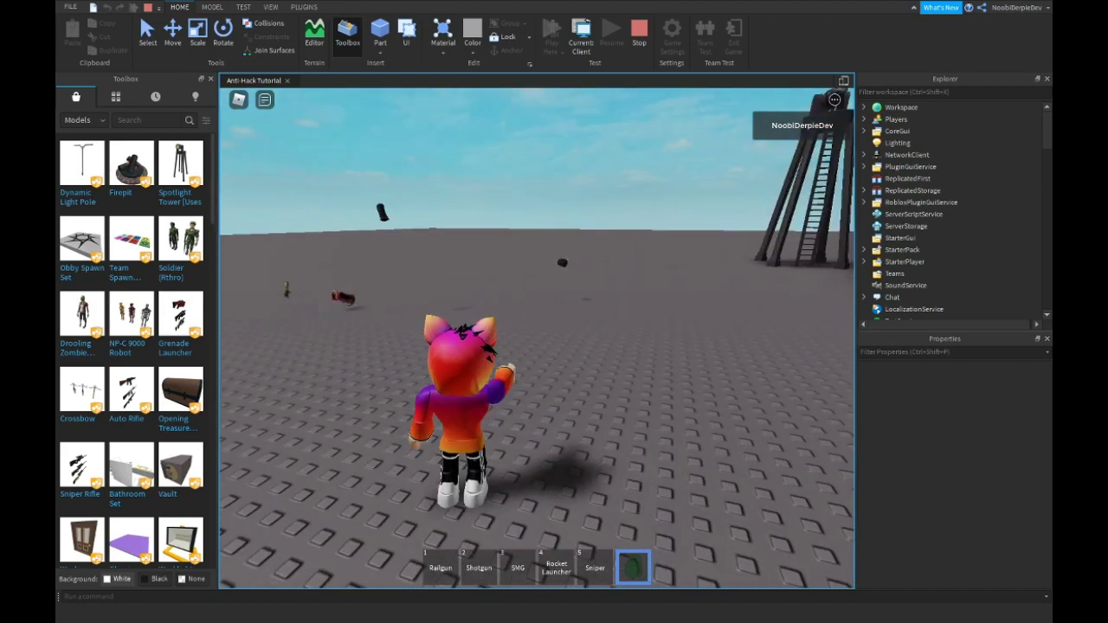
key(space)
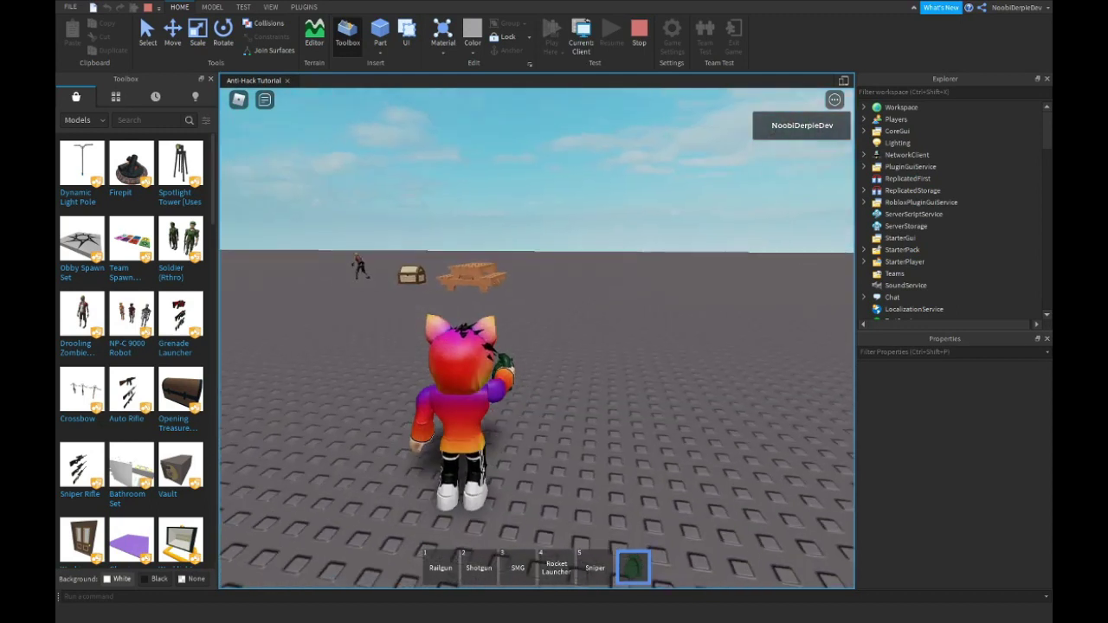
right_click(536, 336)
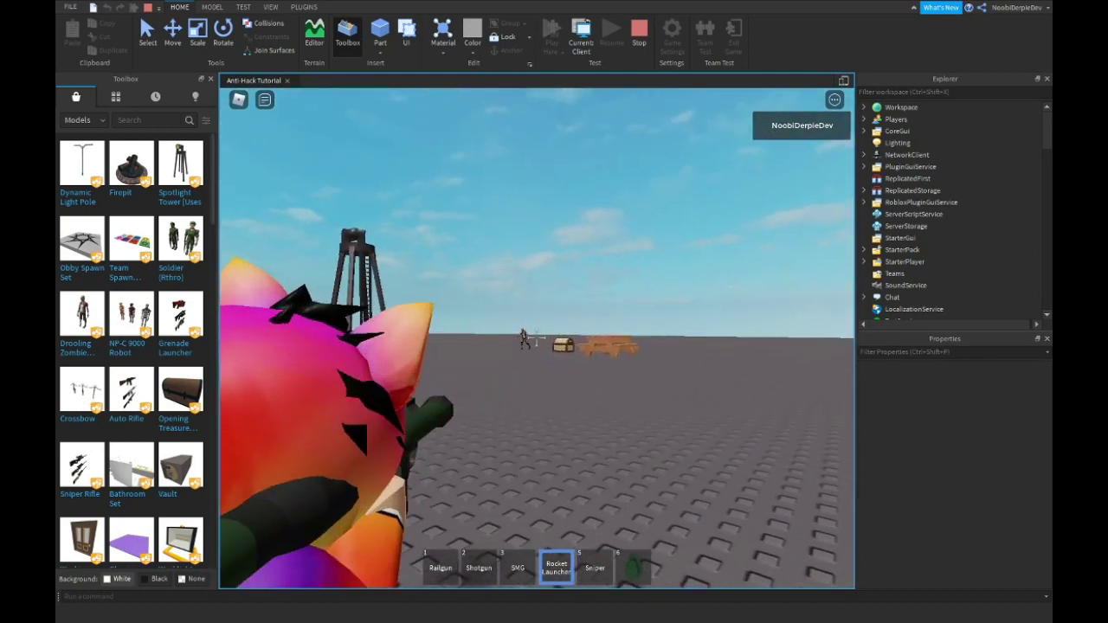
Equip the Sniper and aim at the distant zombie through its scope
key(5)
right_click(537, 337)
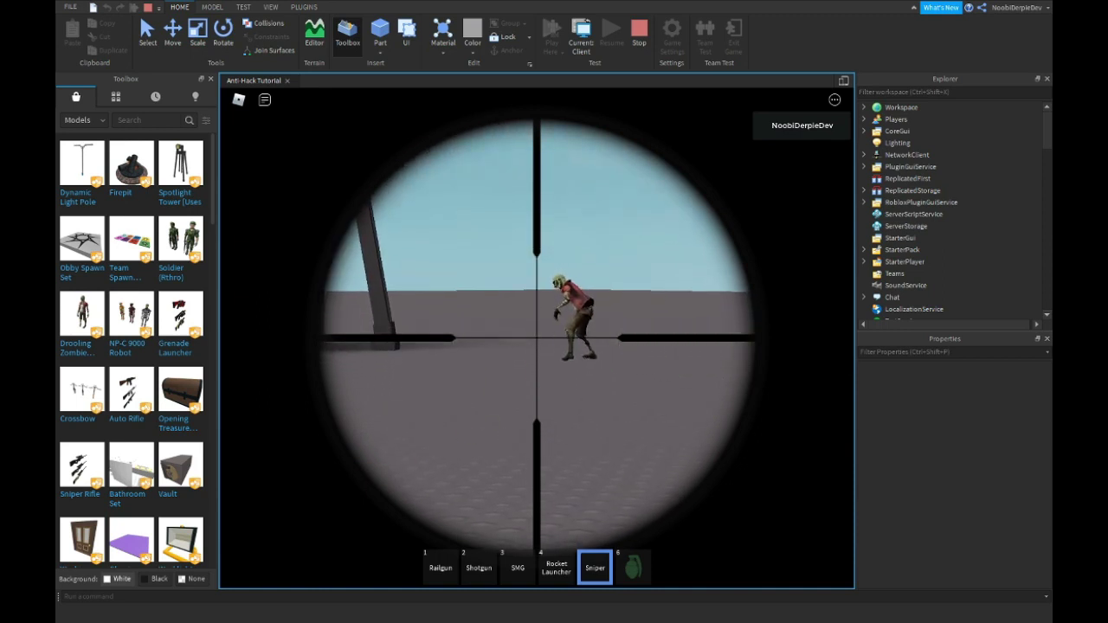
right_click(536, 337)
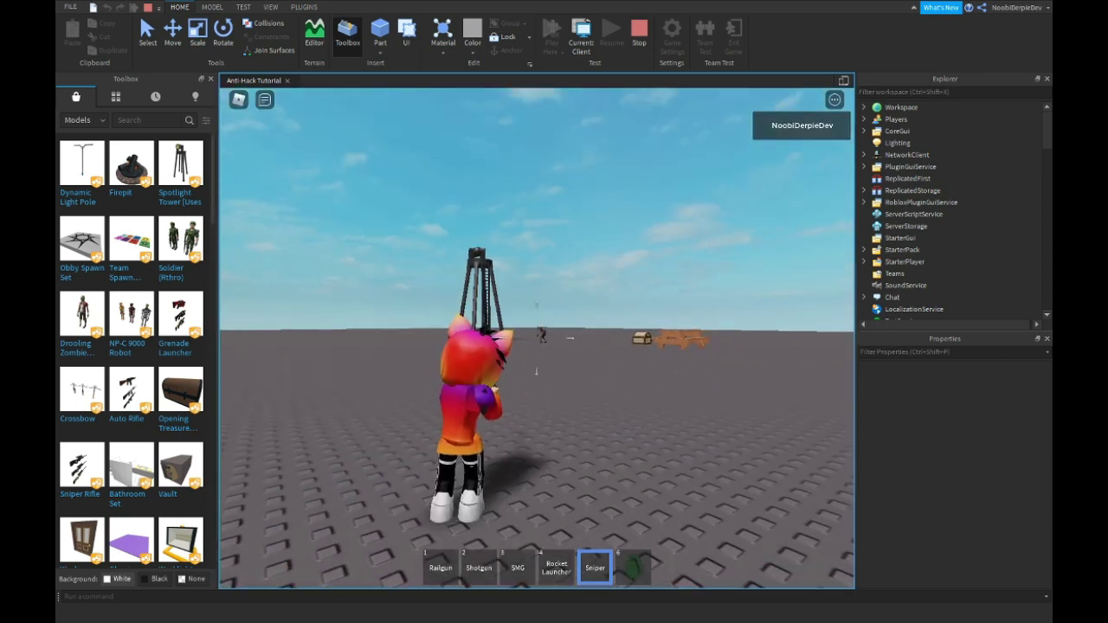
Equip the Railgun, aim through its scope, and fire several shots, including at the picnic bench
key(1)
right_click(536, 372)
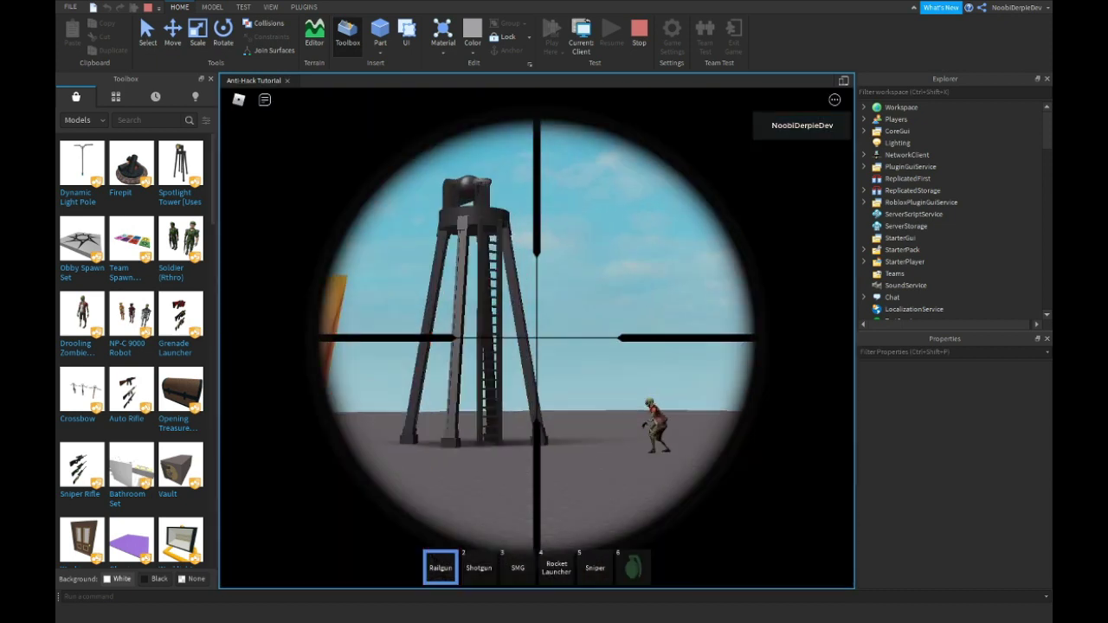
right_click(536, 304)
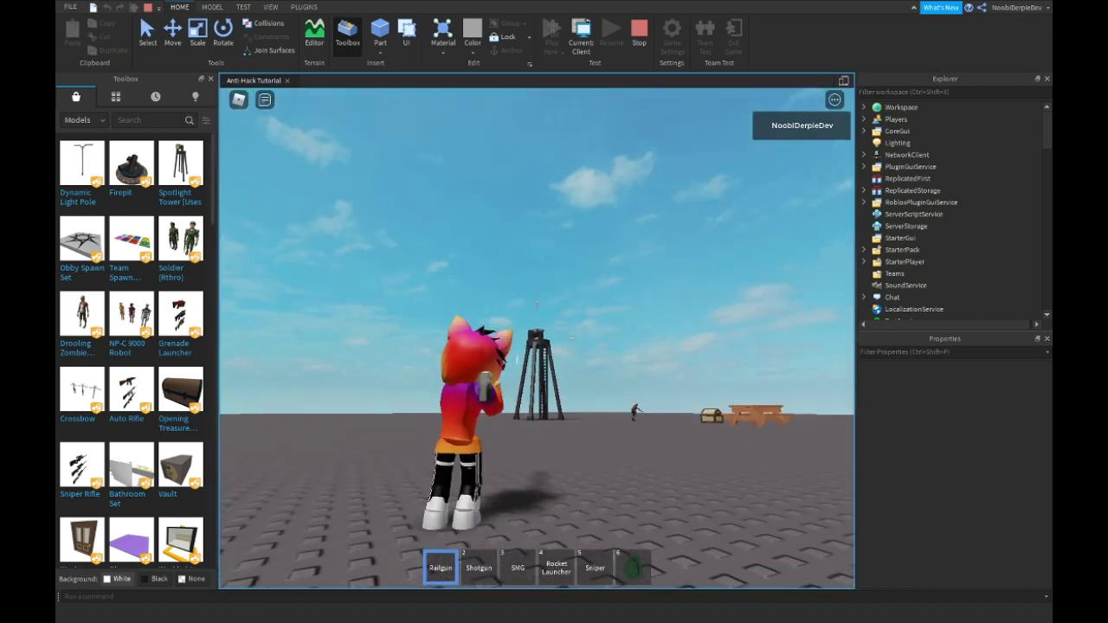
click(536, 304)
right_click(536, 338)
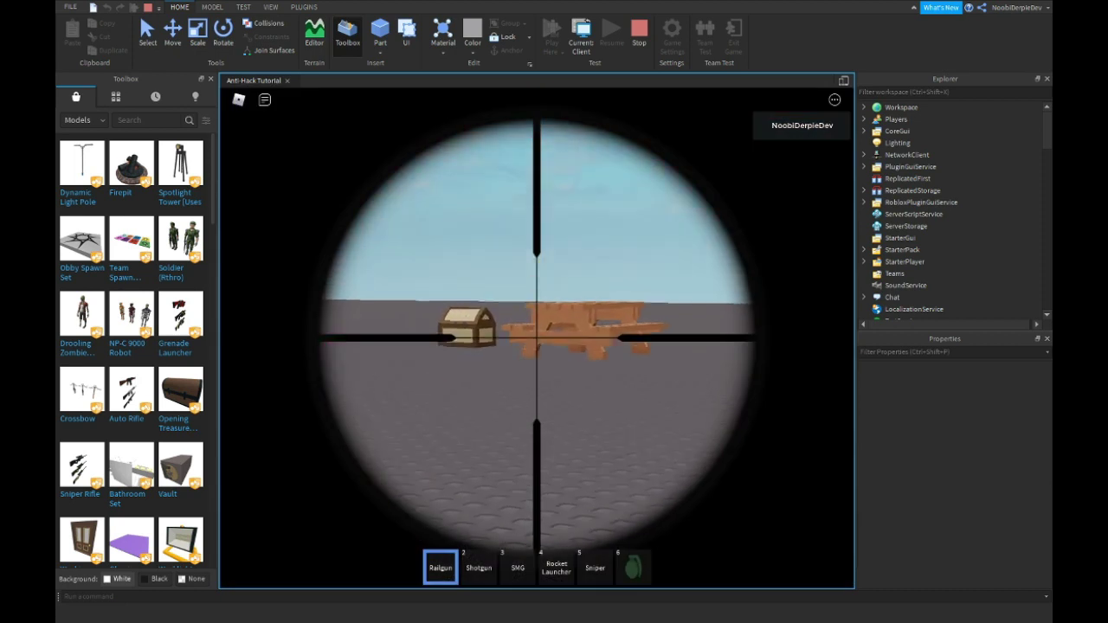
click(536, 337)
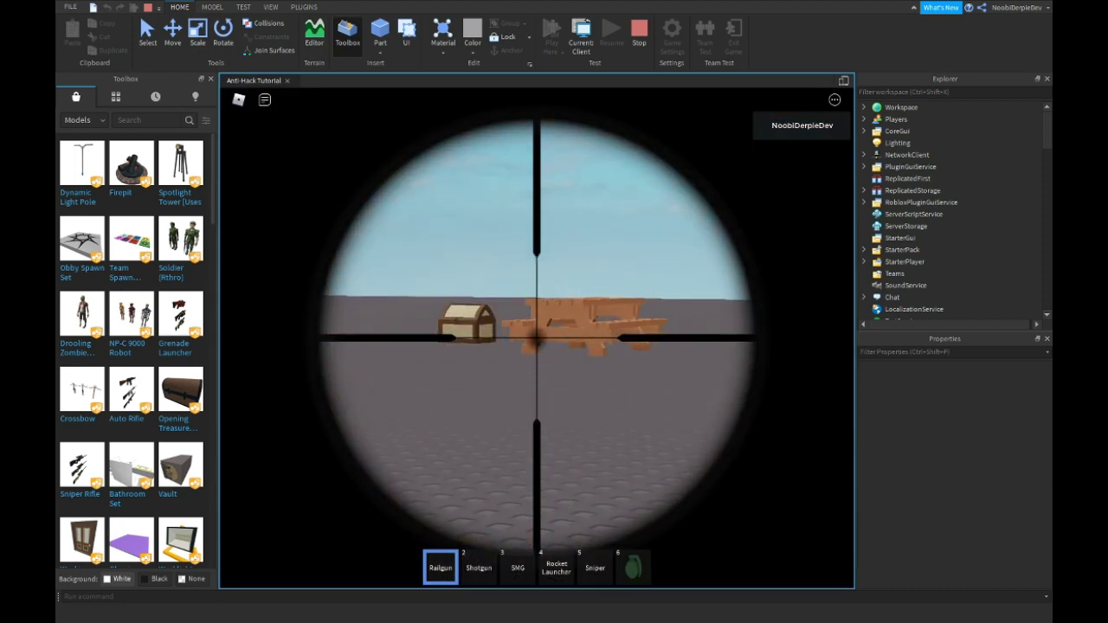
click(536, 338)
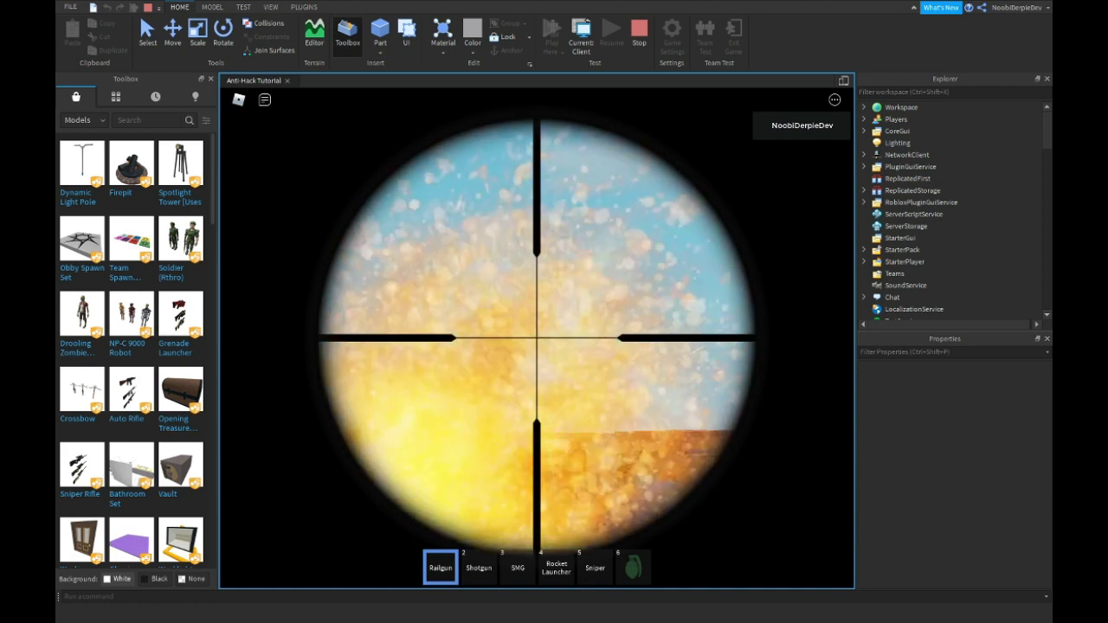
Equip the Shotgun and shoot the zombie near the spotlight tower while walking toward it
key(2)
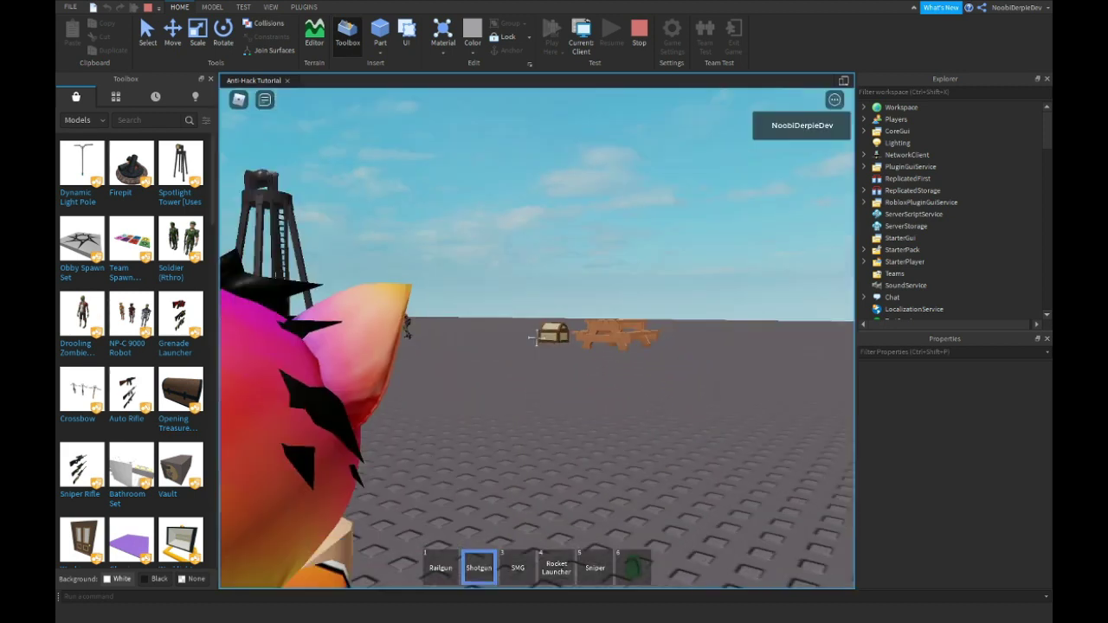
click(537, 339)
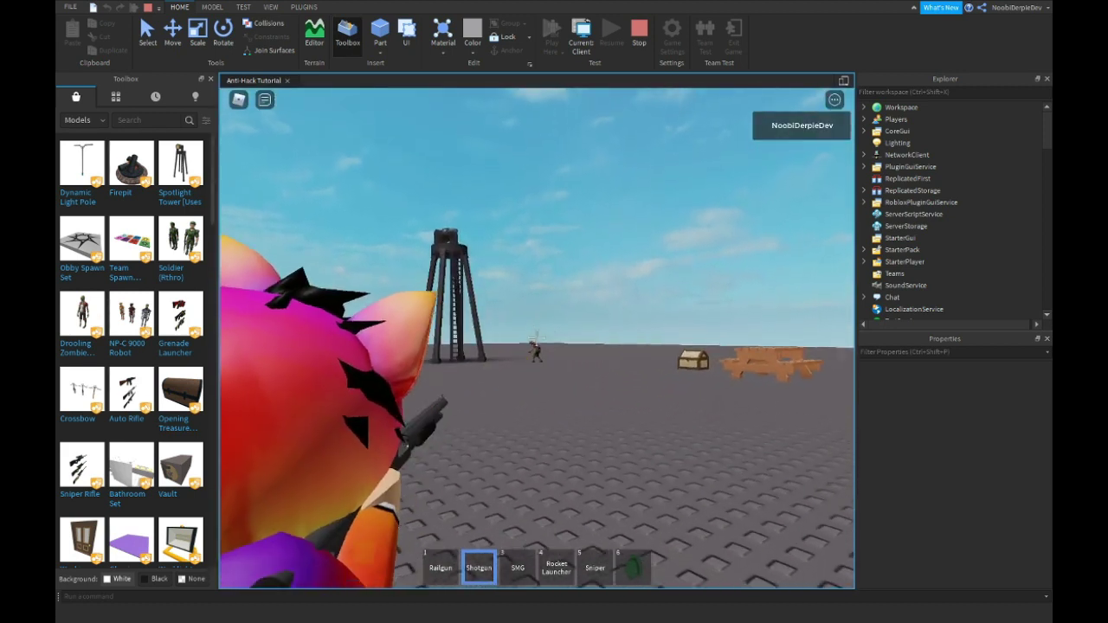
key(w)
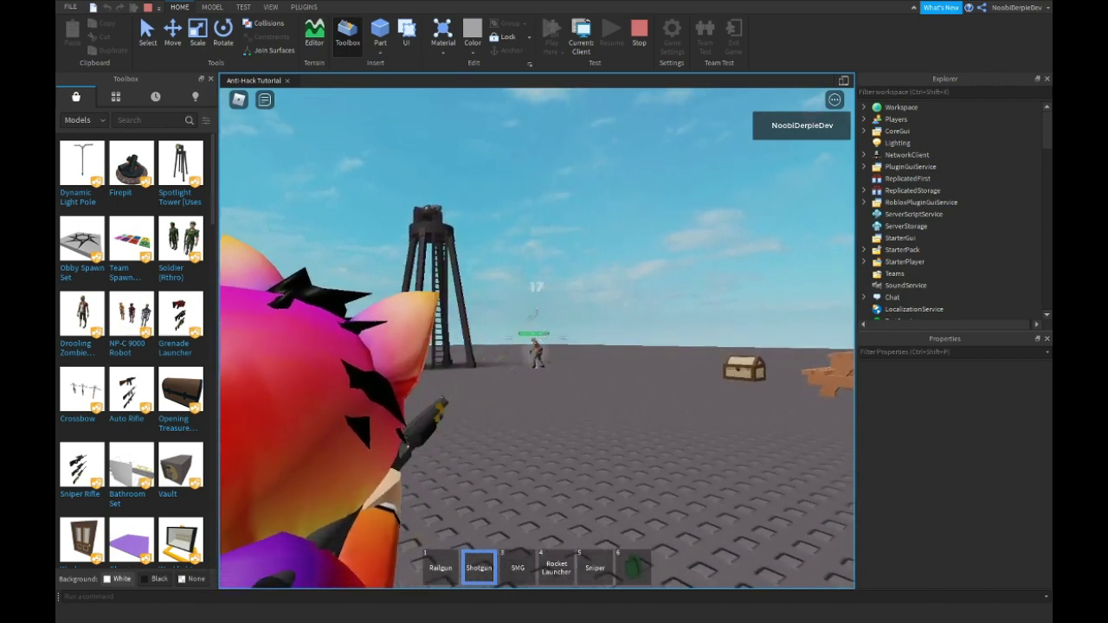
click(536, 339)
Attack the remaining zombie with the SMG, moving the character forward and back around it
key(w)
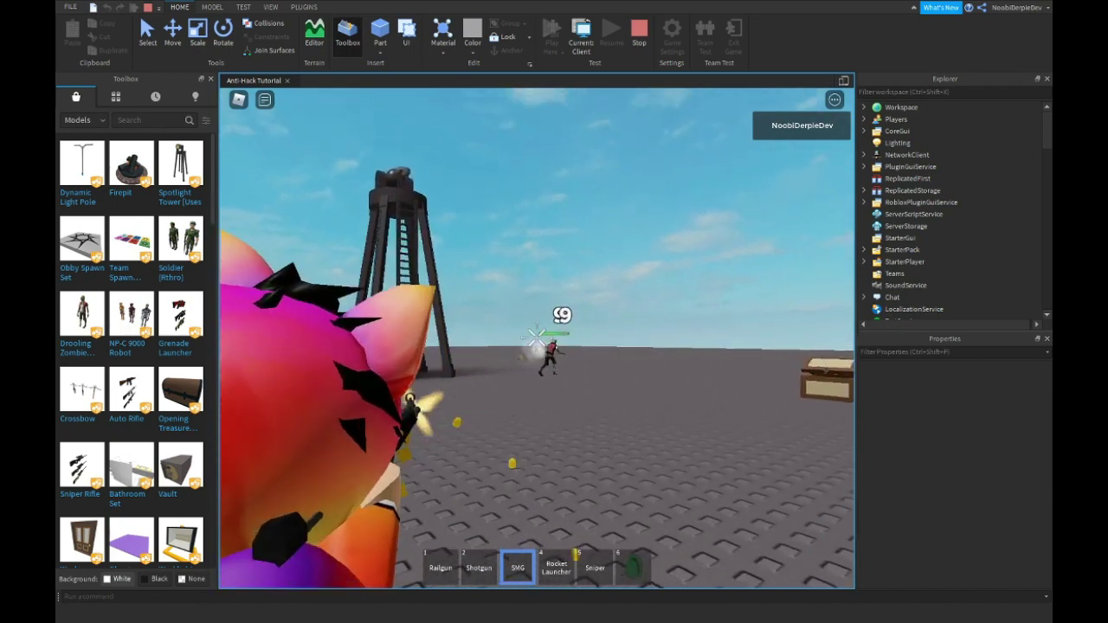
key(w)
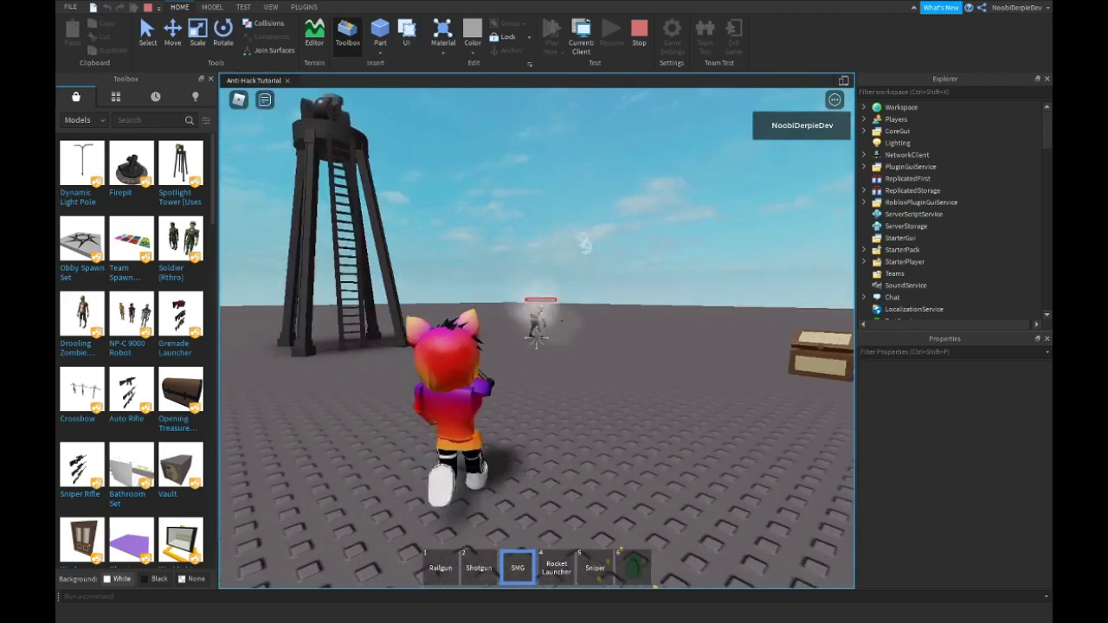
key(w)
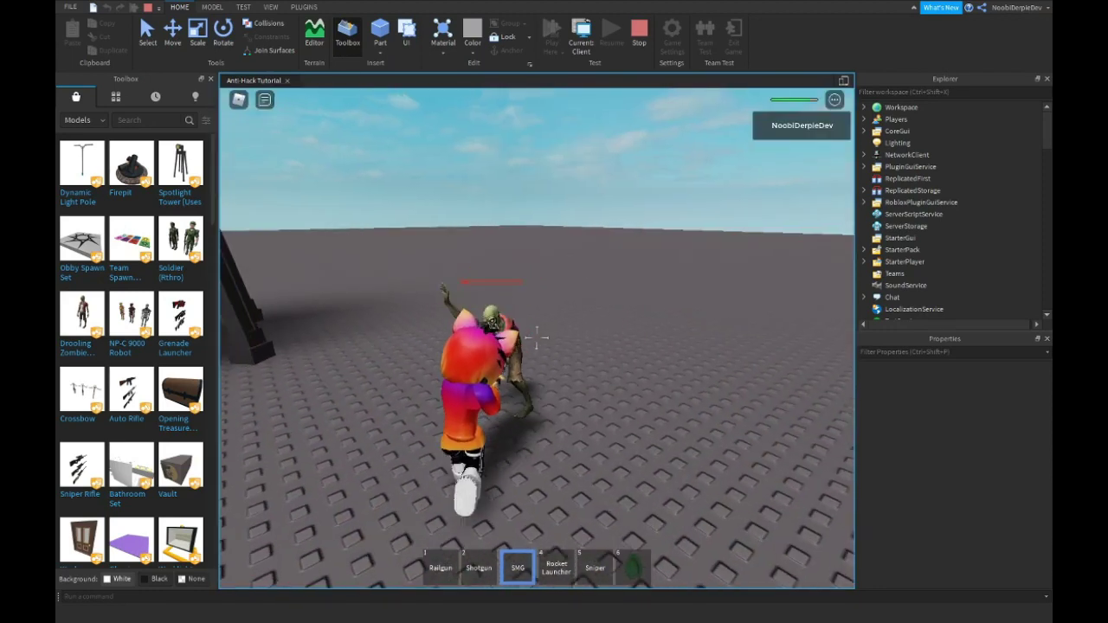
key(s)
click(537, 338)
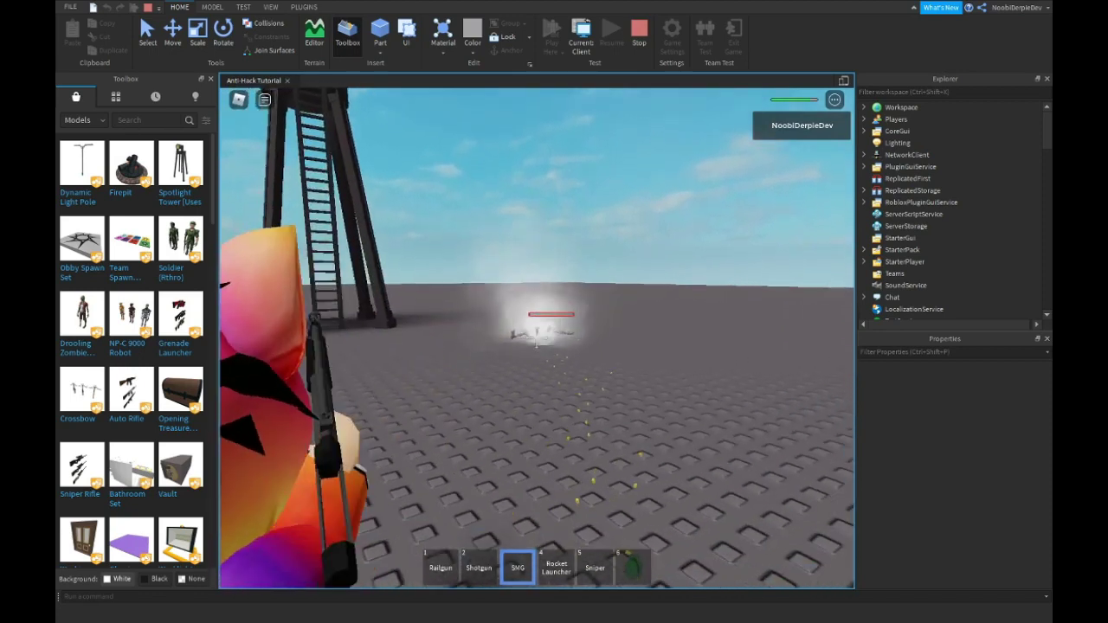
key(w)
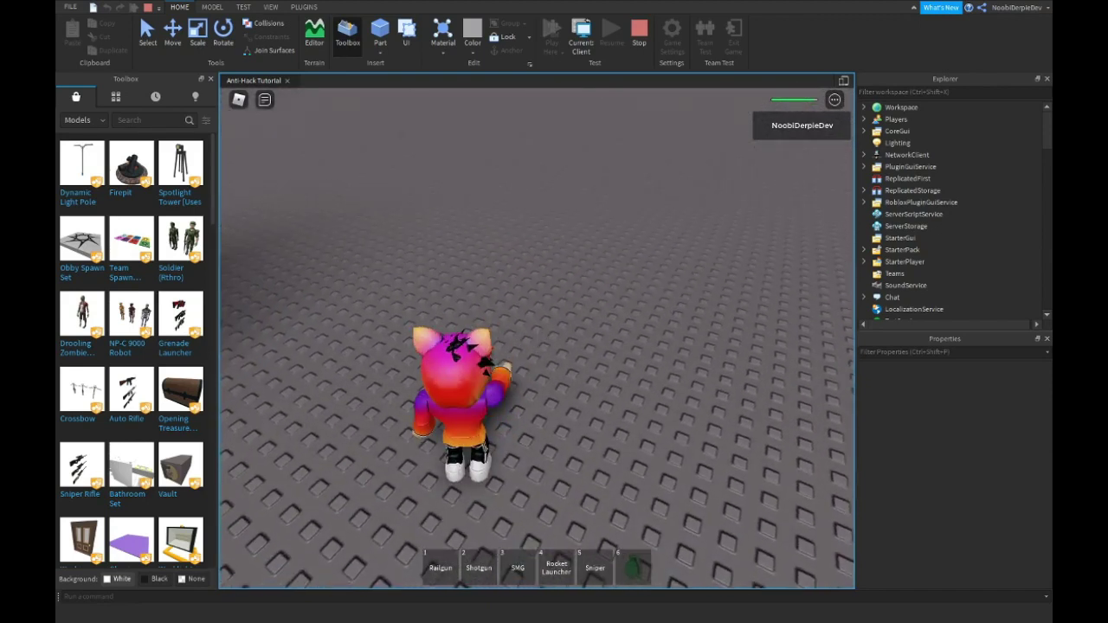
Duplicate the selected Zombie model three times during the playtest and move the character to view the zombie column
right_drag(536, 337, 537, 338)
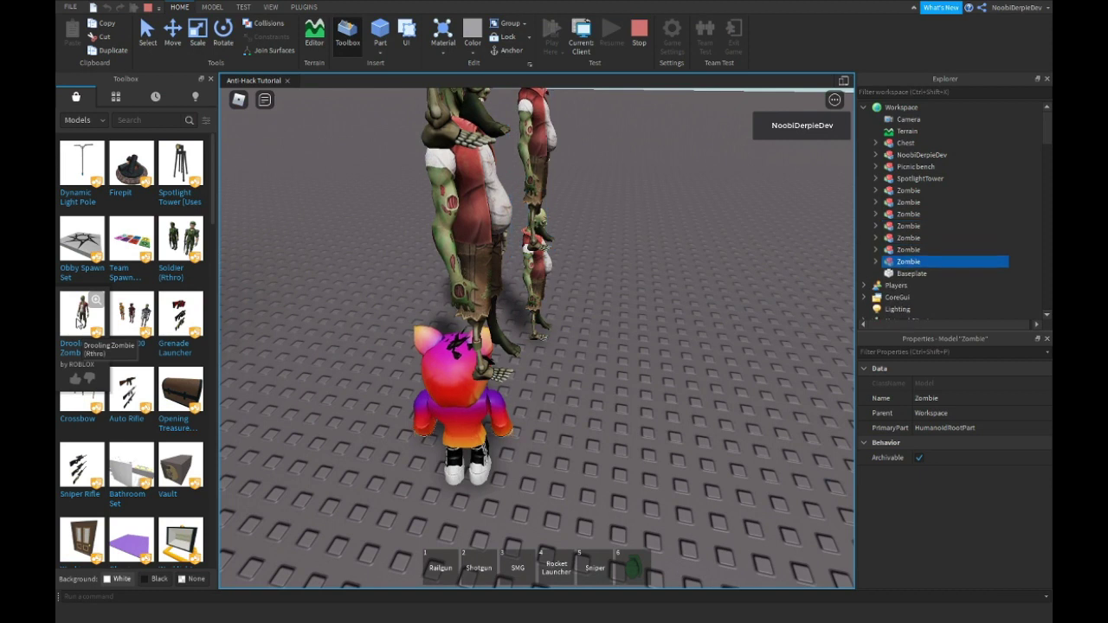
key(ctrl+d)
key(ctrl+d)
key(ctrl+d)
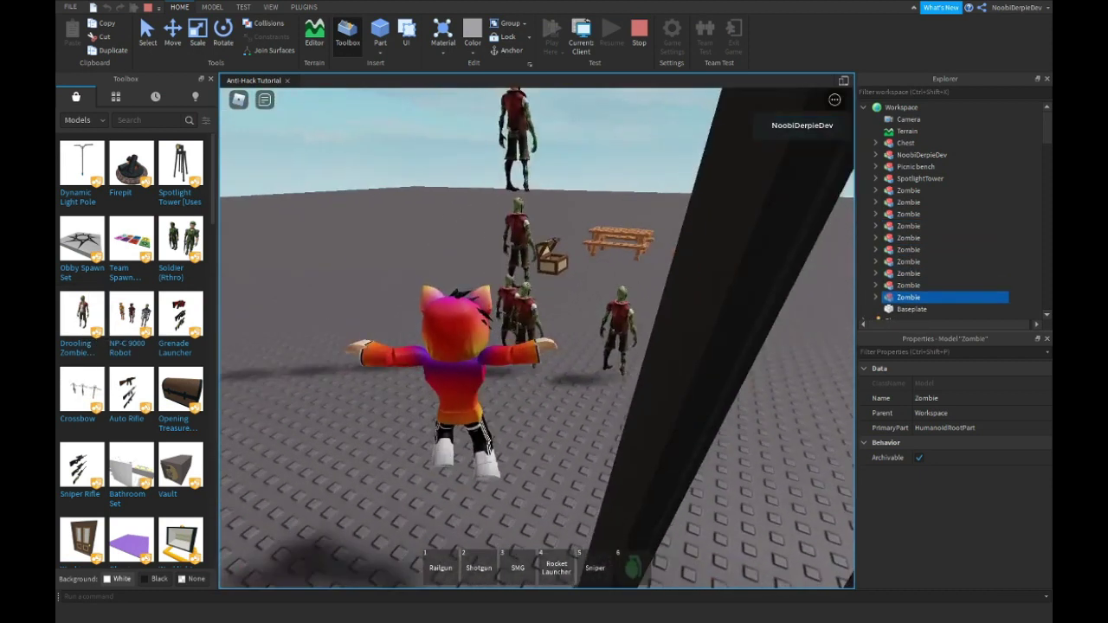
right_drag(537, 338, 552, 250)
key(s)
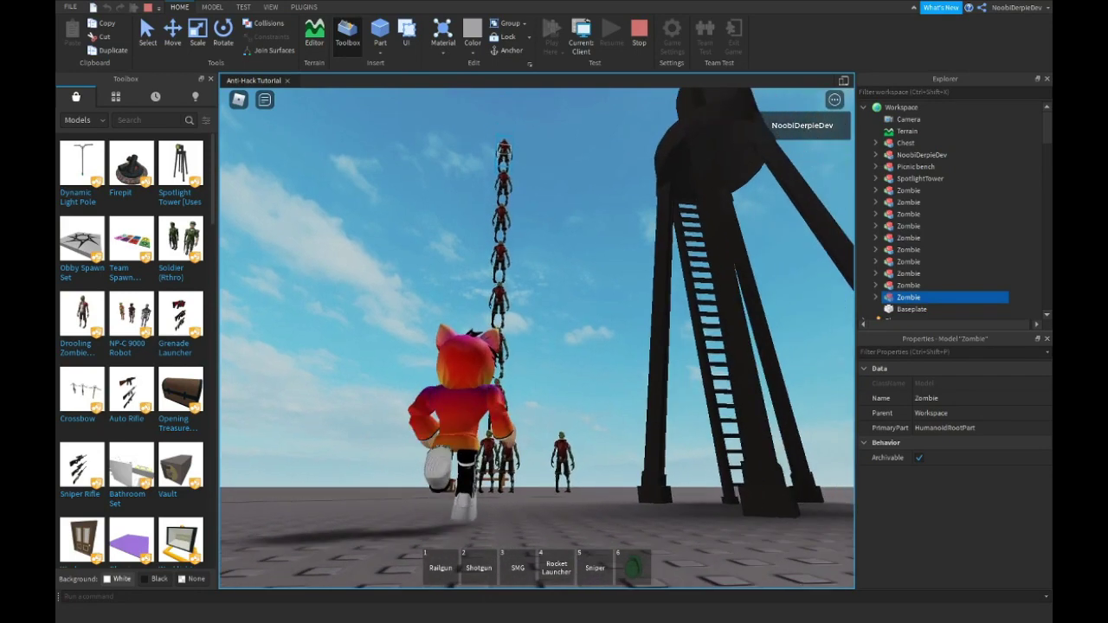
Fire at the column of zombies with the Rocket Launcher and switch to the Shotgun
key(2)
mouse_move(537, 337)
right_down()
mouse_move(597, 338)
mouse_move(537, 337)
right_up()
click(536, 338)
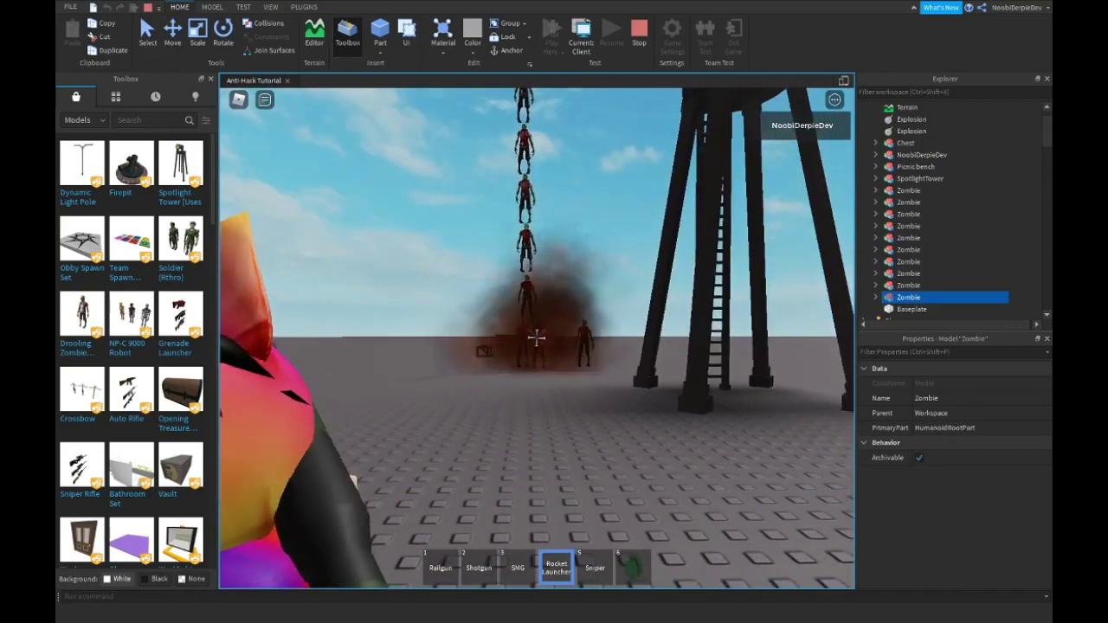
click(537, 339)
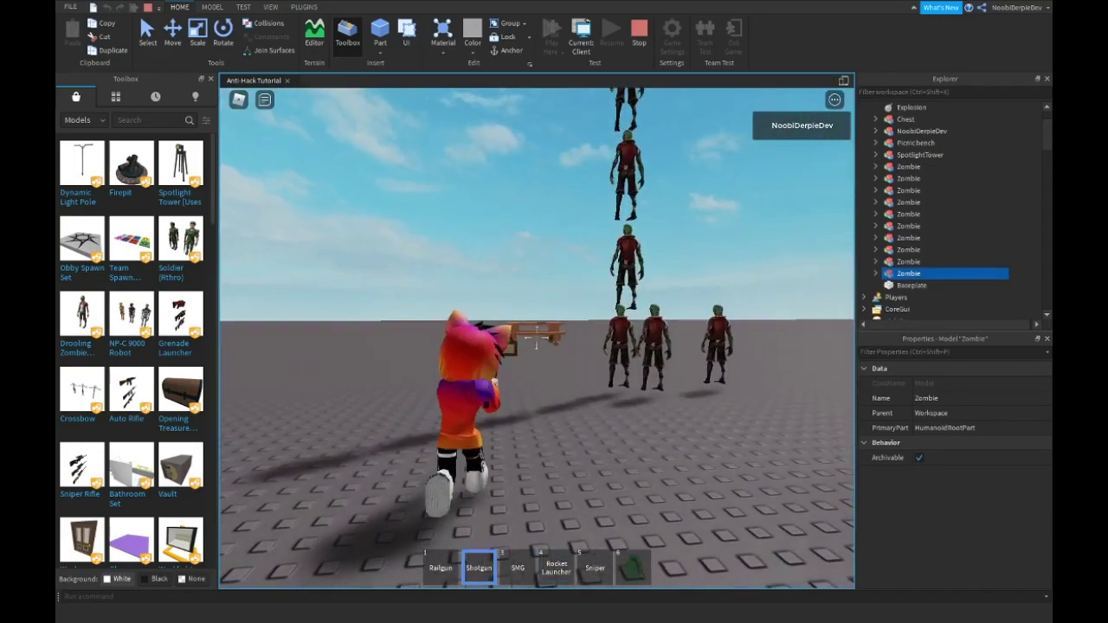
Throw grenades around the picnic bench and put the weapon away beside the treasure chest
click(536, 339)
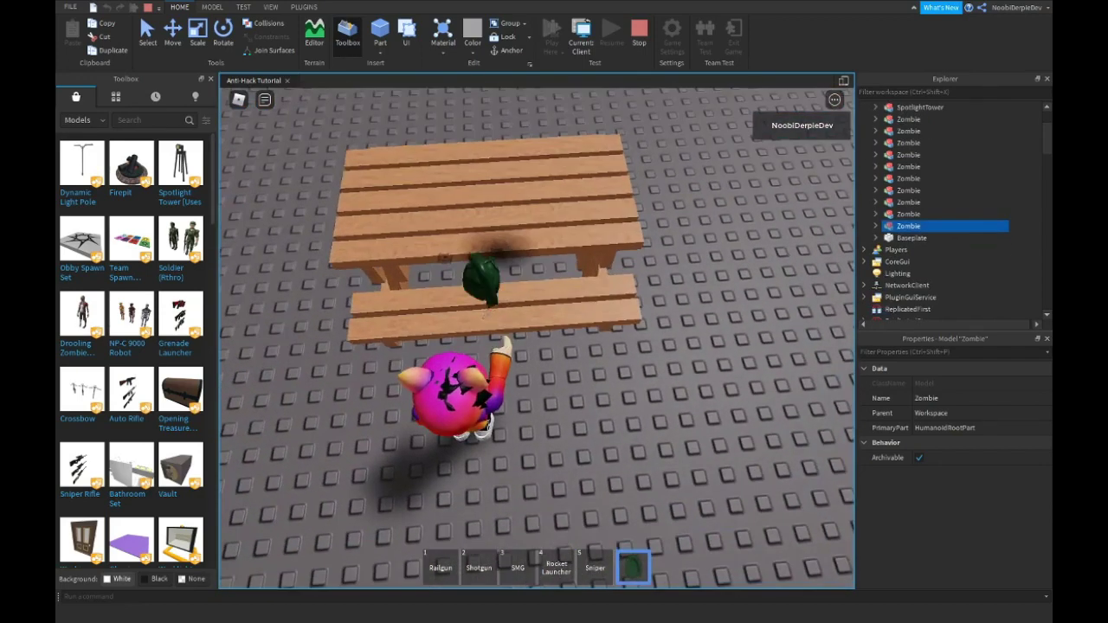
click(537, 339)
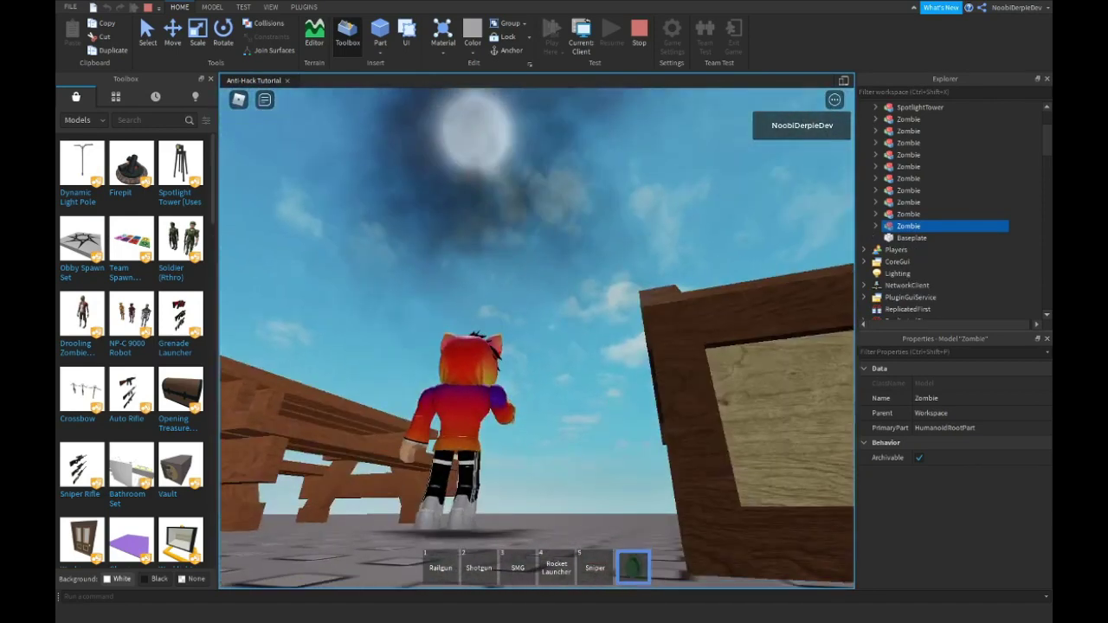
key(5)
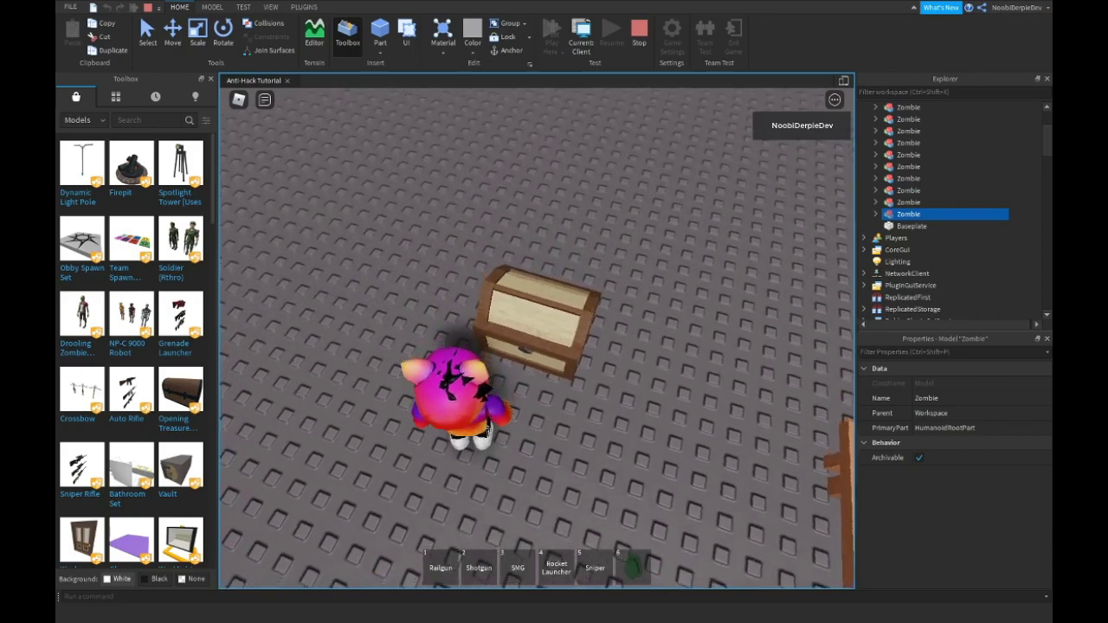
Walk the character past the zombies to the spotlight tower, climb its ladder, and sit on the stool
key(w)
key(space)
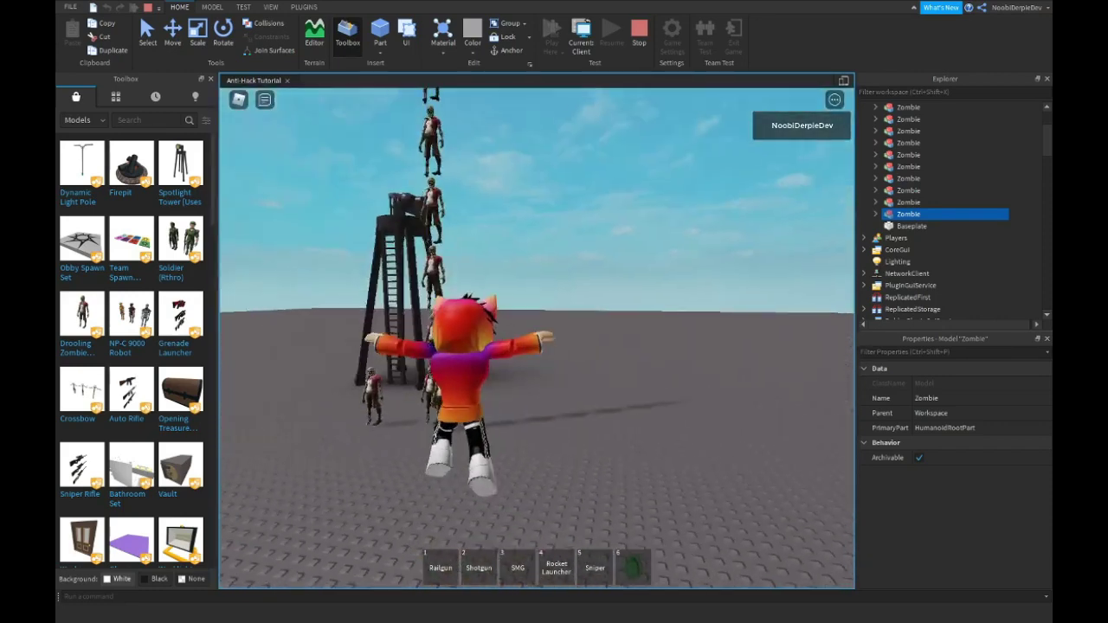
key(3)
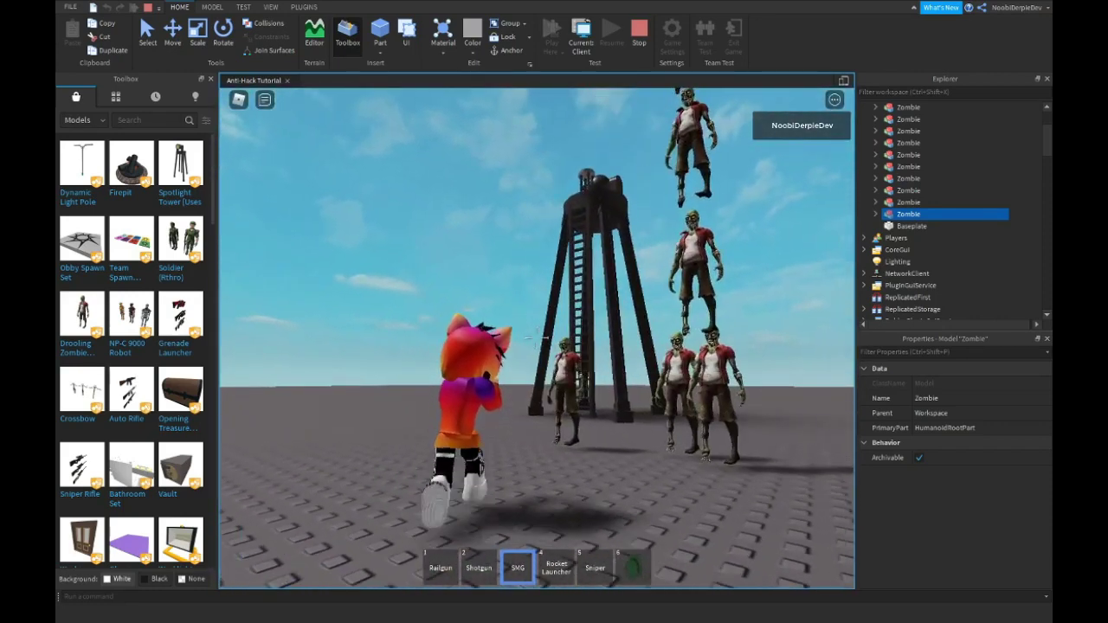
key(w)
key(3)
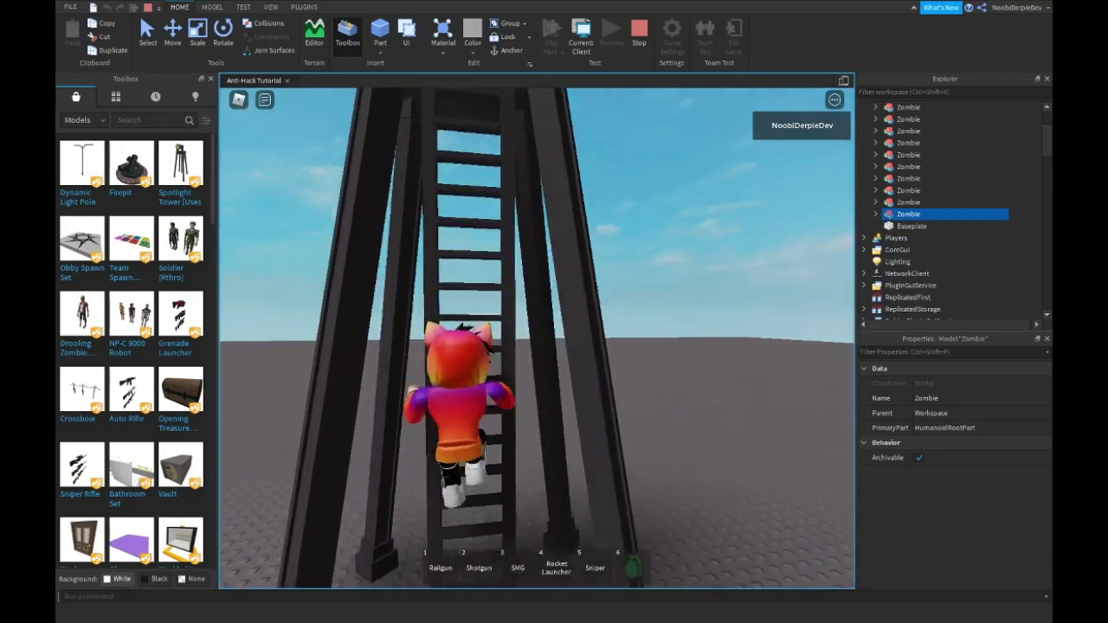
key(w)
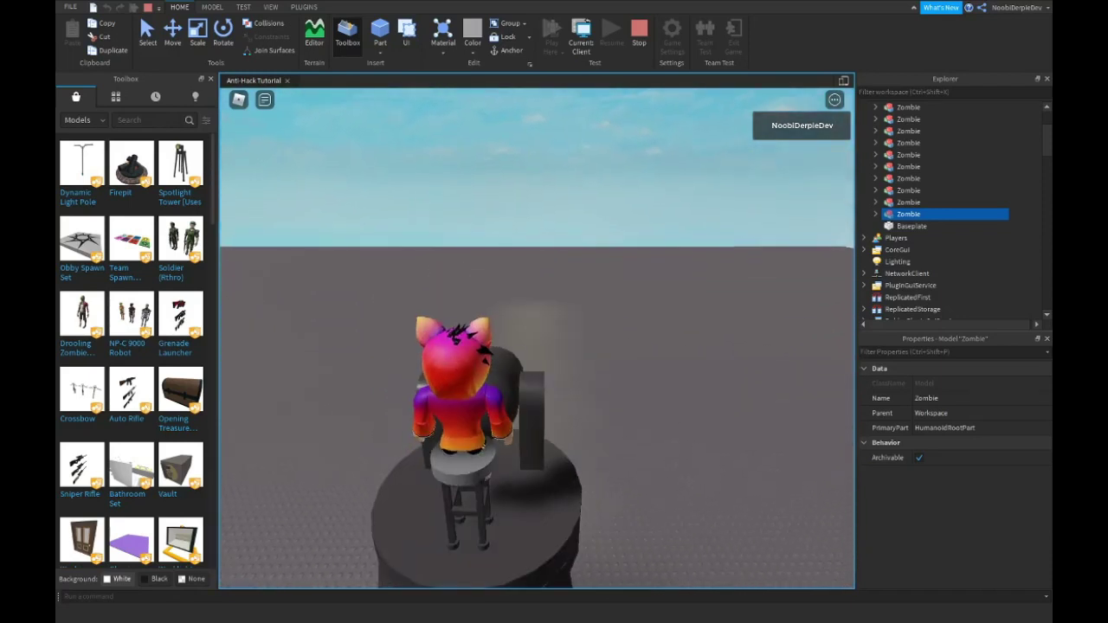
Rotate the tower's spotlight in both directions from the stool and stop the playtest
right_drag(536, 338, 615, 342)
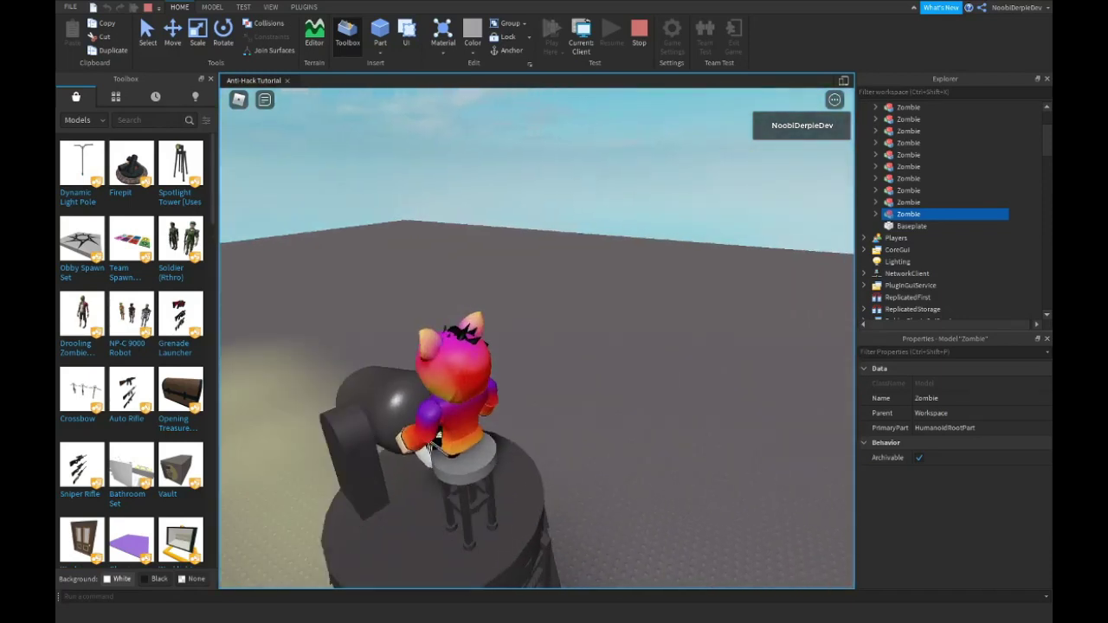
key(a)
key(d)
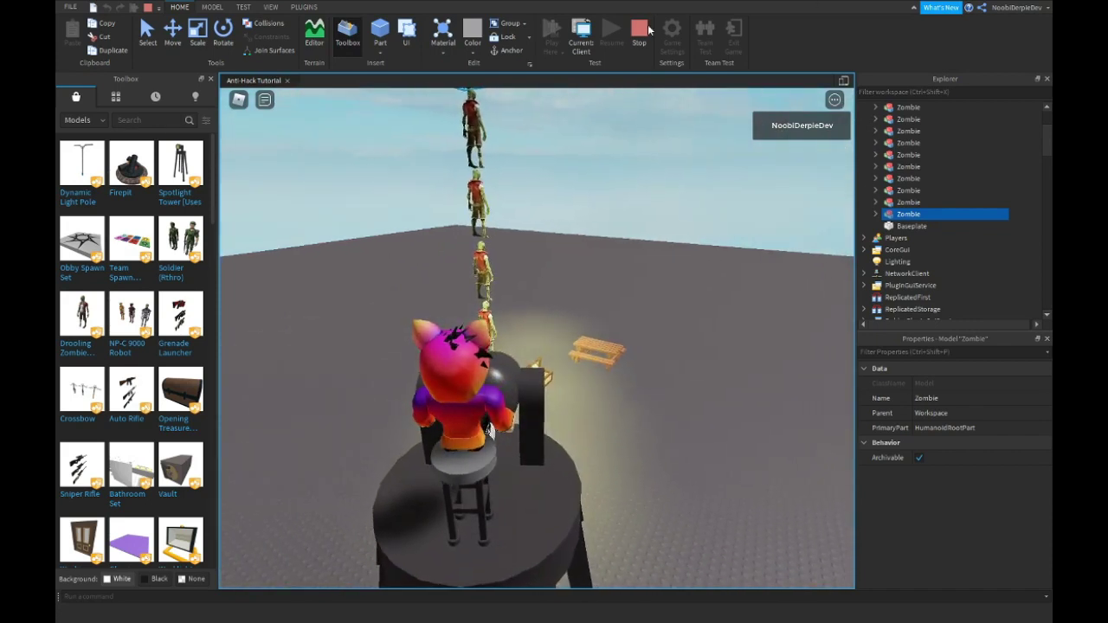
click(639, 34)
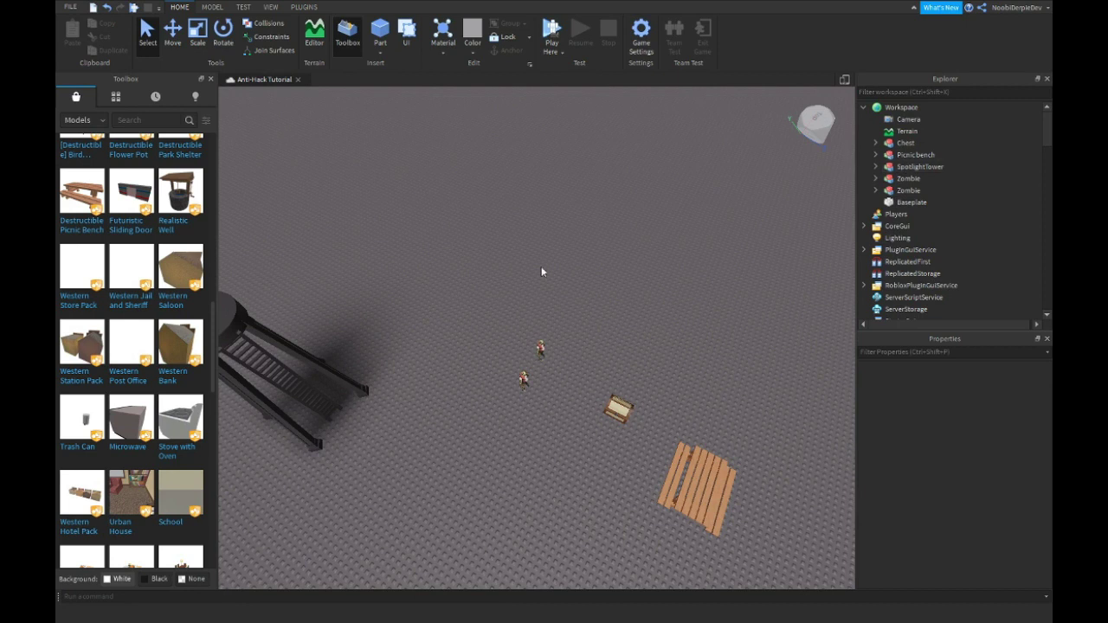
key(s)
right_drag(485, 287, 467, 293)
scroll(79, 386, down, 3)
right_drag(433, 408, 381, 424)
scroll(154, 410, up, 3)
scroll(151, 406, up, 10)
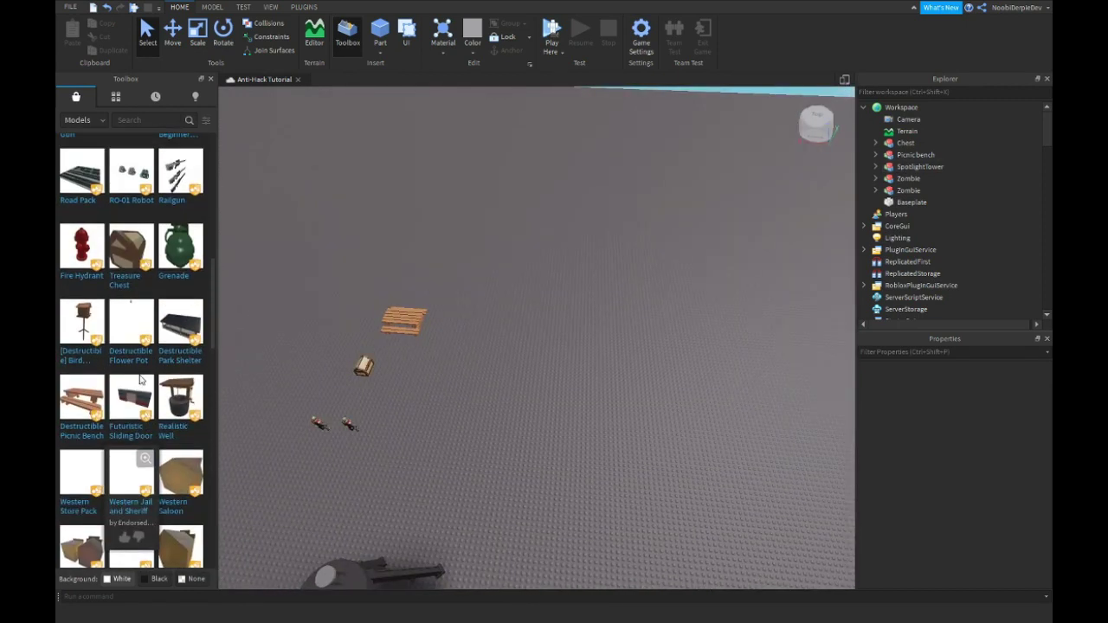
mouse_move(132, 286)
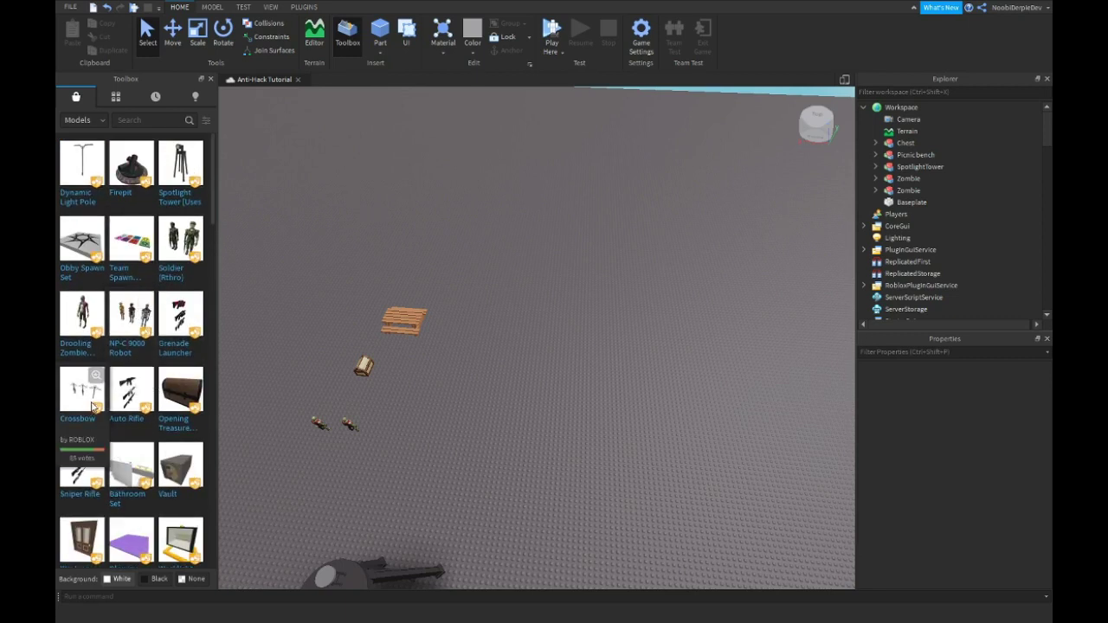
Delete the spotlight tower, the treasure chest and the picnic bench from the baseplate, leaving the zombies
right_drag(537, 357, 516, 370)
key(w)
drag(427, 252, 580, 410)
scroll(557, 415, down, 4)
click(408, 441)
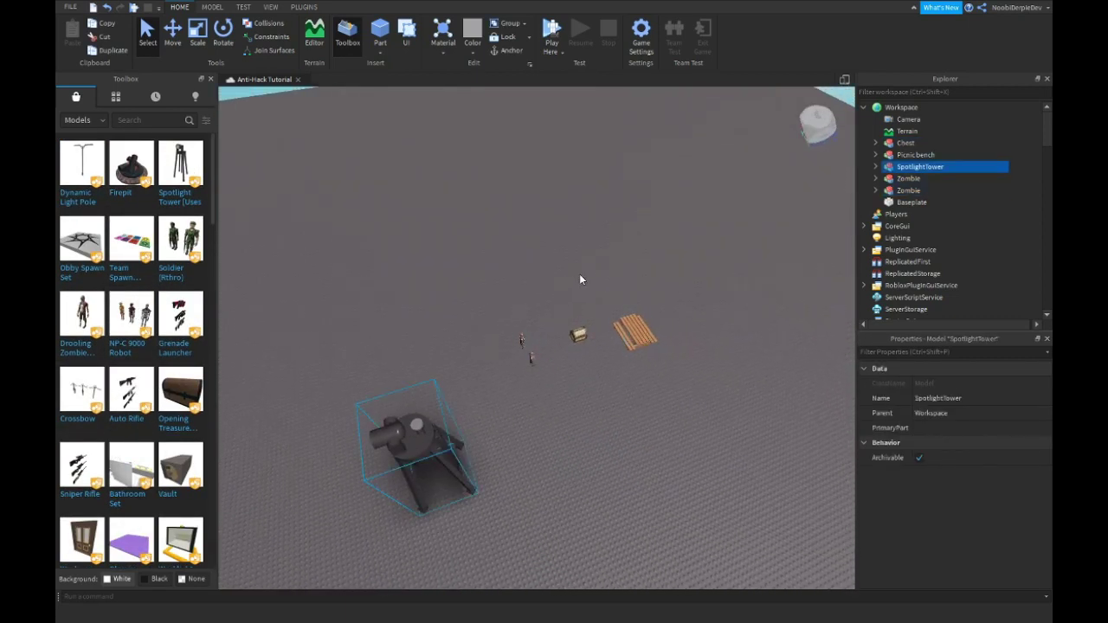
key(Delete)
drag(561, 285, 668, 413)
key(Delete)
Duplicate the two zombies twice and move each copied pair along the baseplate to form a group of six
drag(465, 285, 644, 464)
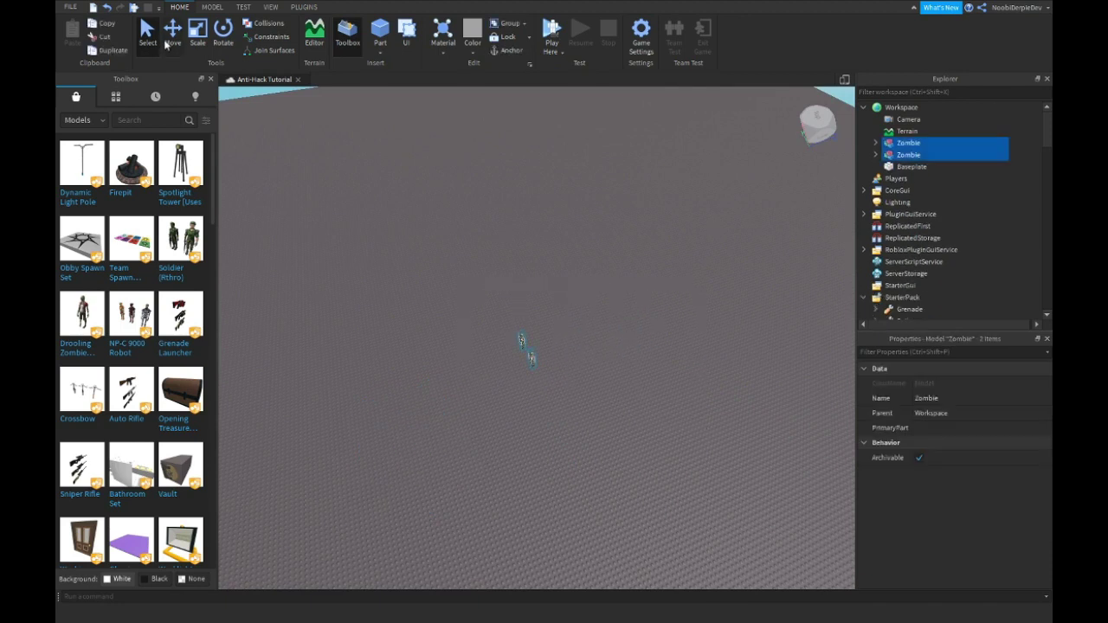
click(169, 42)
key(ctrl+d)
drag(563, 339, 477, 369)
key(ctrl+d)
click(434, 363)
click(458, 319)
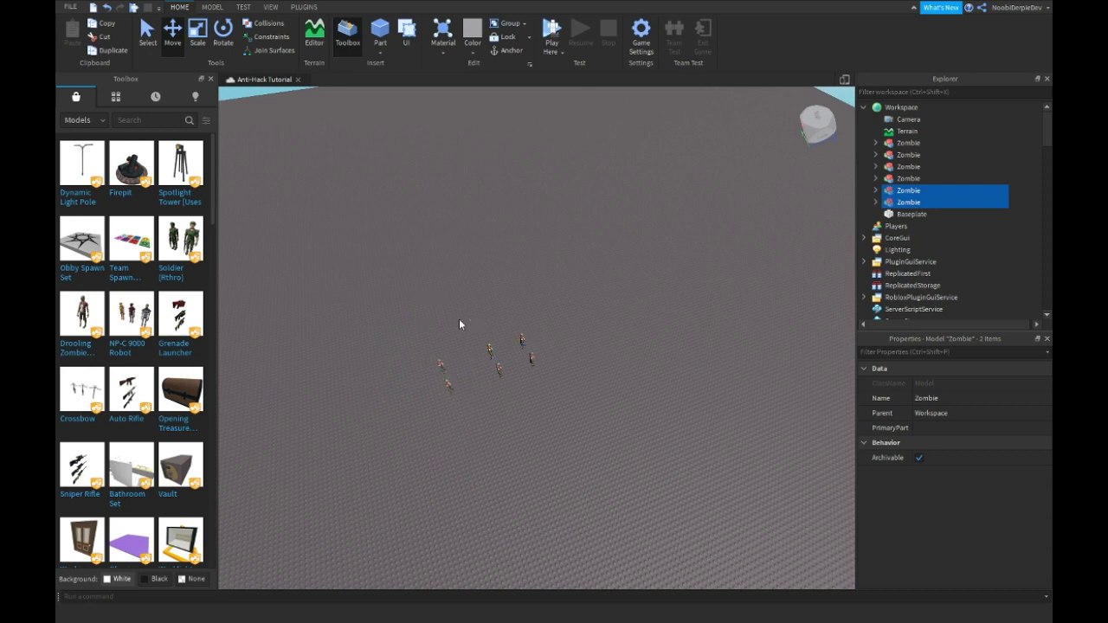
Duplicate the group of six zombies twice, moving each copy farther back to form three rows
drag(386, 327, 724, 493)
right_drag(720, 485, 578, 416)
key(ctrl+d)
drag(574, 396, 580, 258)
key(ctrl+d)
click(492, 192)
Select all three zombie rows and duplicate them repeatedly, shifting the copies sideways along the rows to build a crowd
drag(477, 139, 713, 511)
key(ctrl+d)
drag(694, 296, 528, 292)
key(ctrl+d)
key(ctrl+d)
Duplicate the whole zombie crowd and offset the copy slightly along the blue axis so the two sets interleave
drag(321, 161, 715, 450)
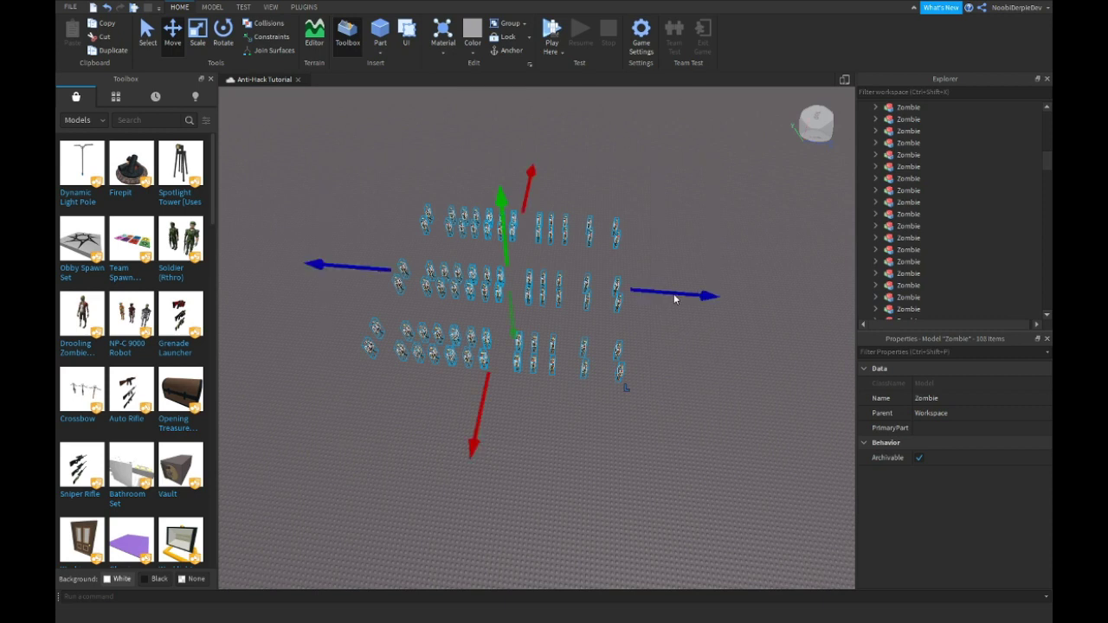
key(ctrl+d)
drag(673, 298, 725, 298)
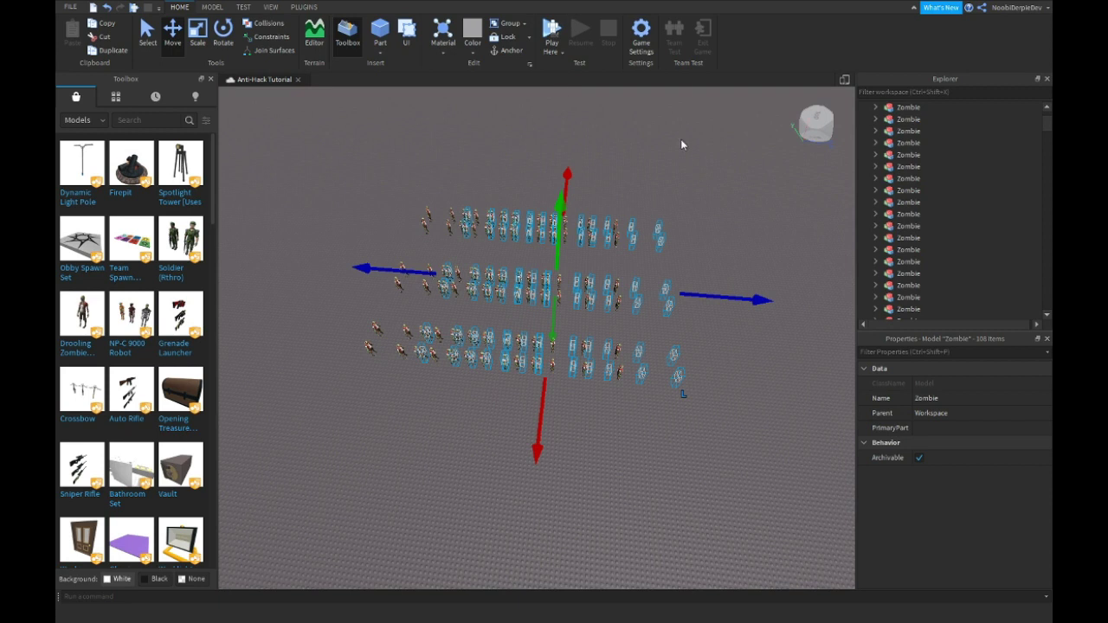
click(675, 160)
right_drag(666, 187, 666, 188)
right_drag(592, 374, 595, 227)
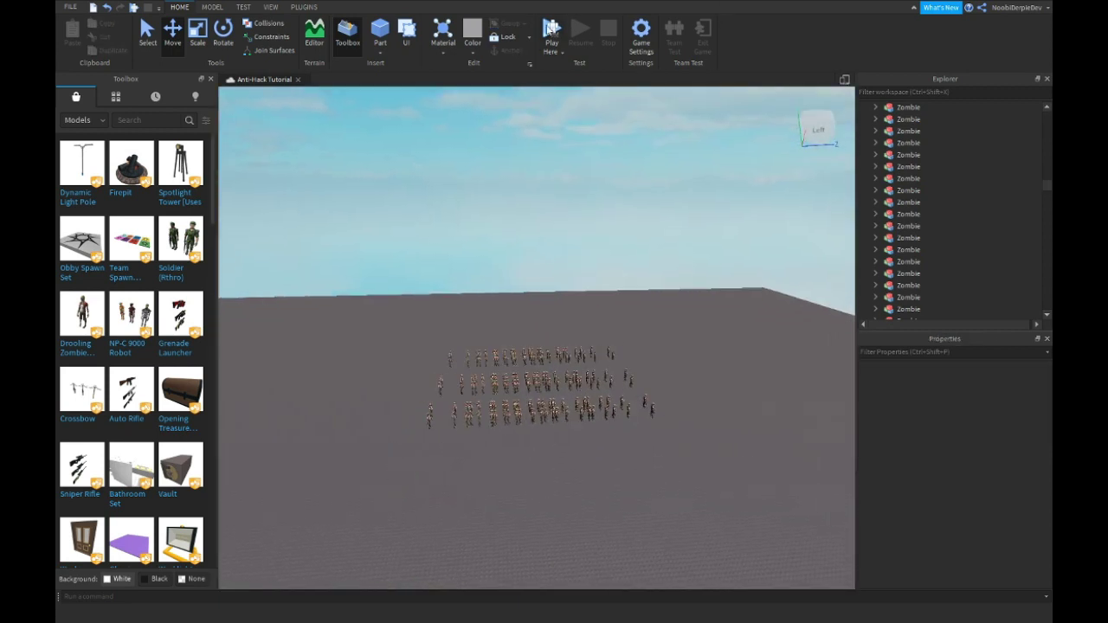
Start a playtest, walk the character toward the zombie horde, and fire the Rocket Launcher into it
key(F5)
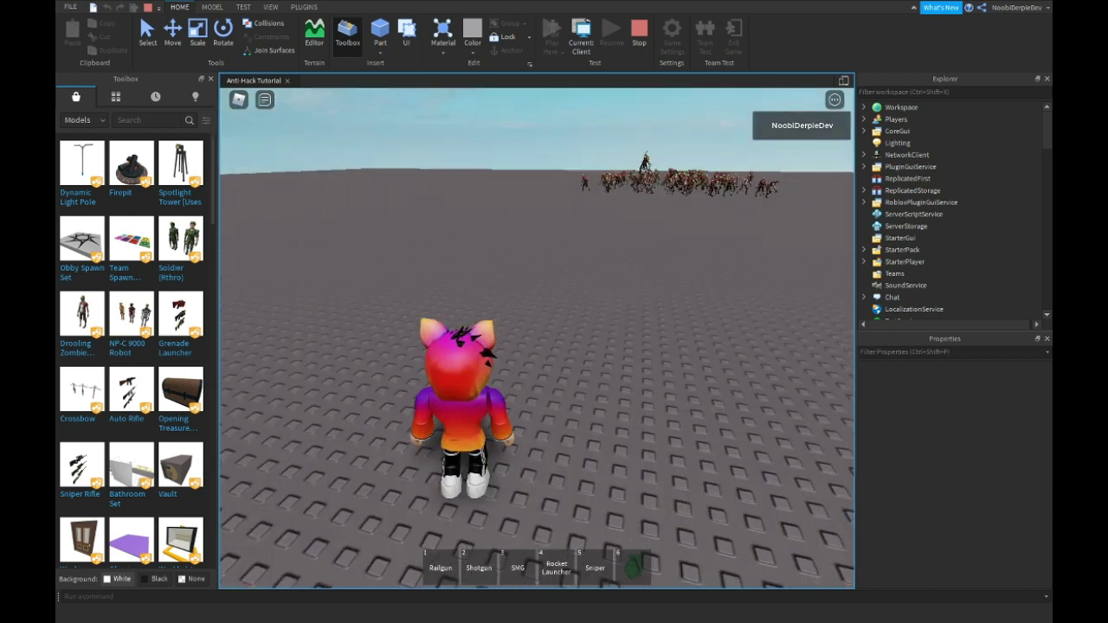
key(w)
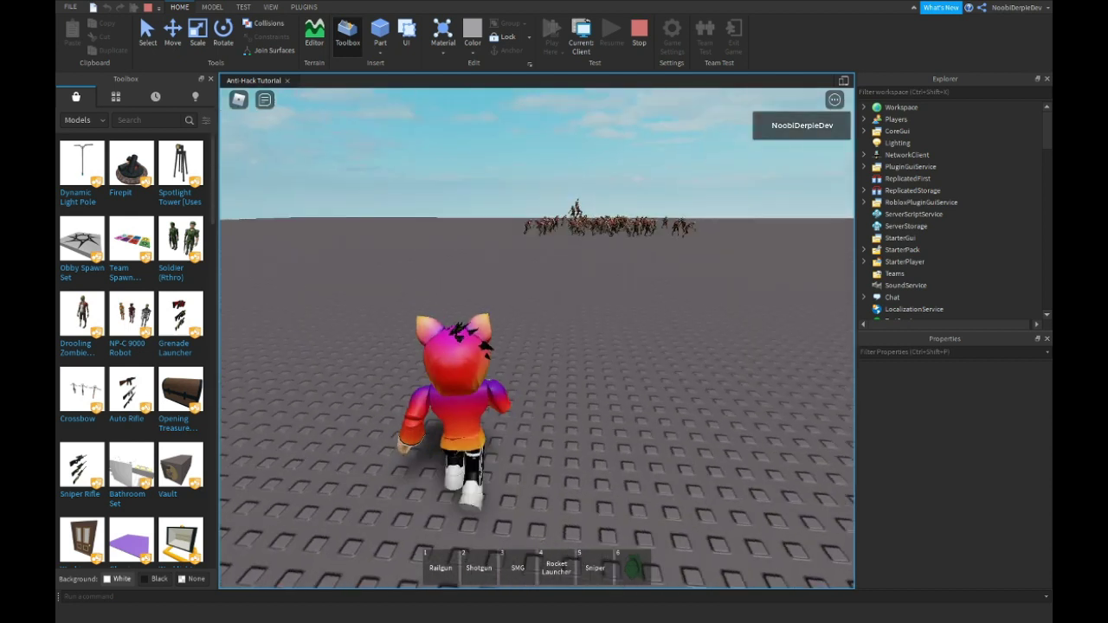
key(4)
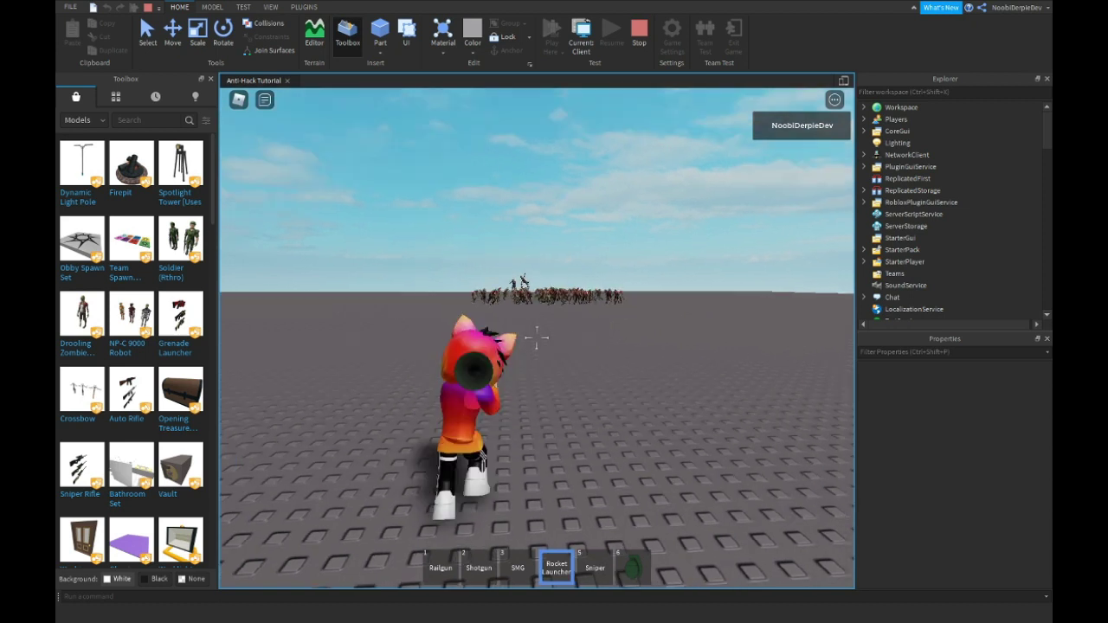
scroll(537, 338, up, 5)
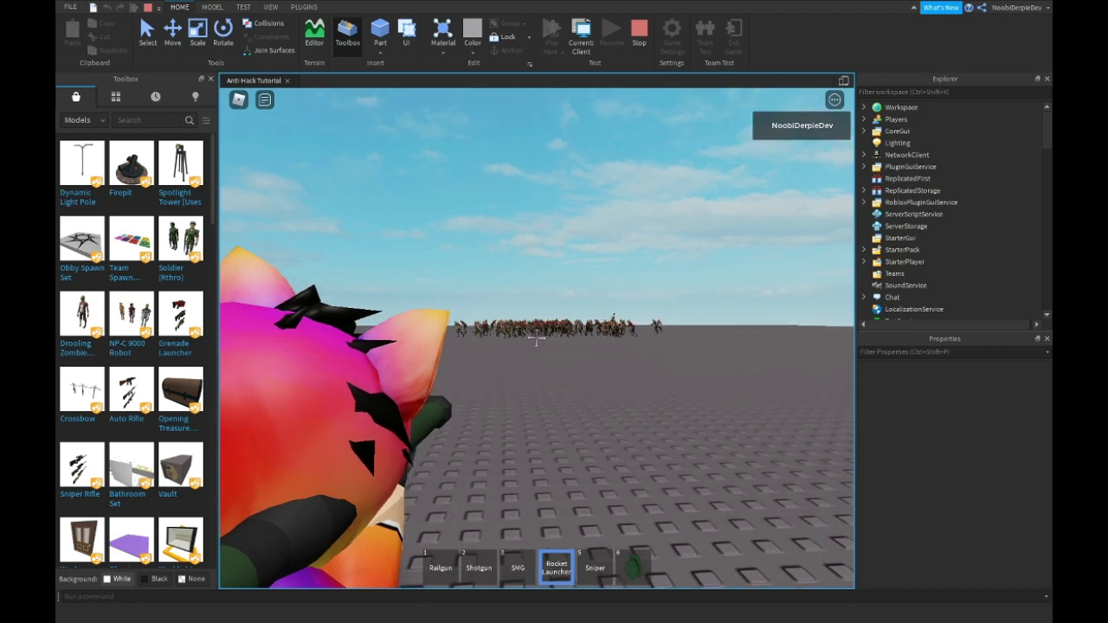
click(535, 342)
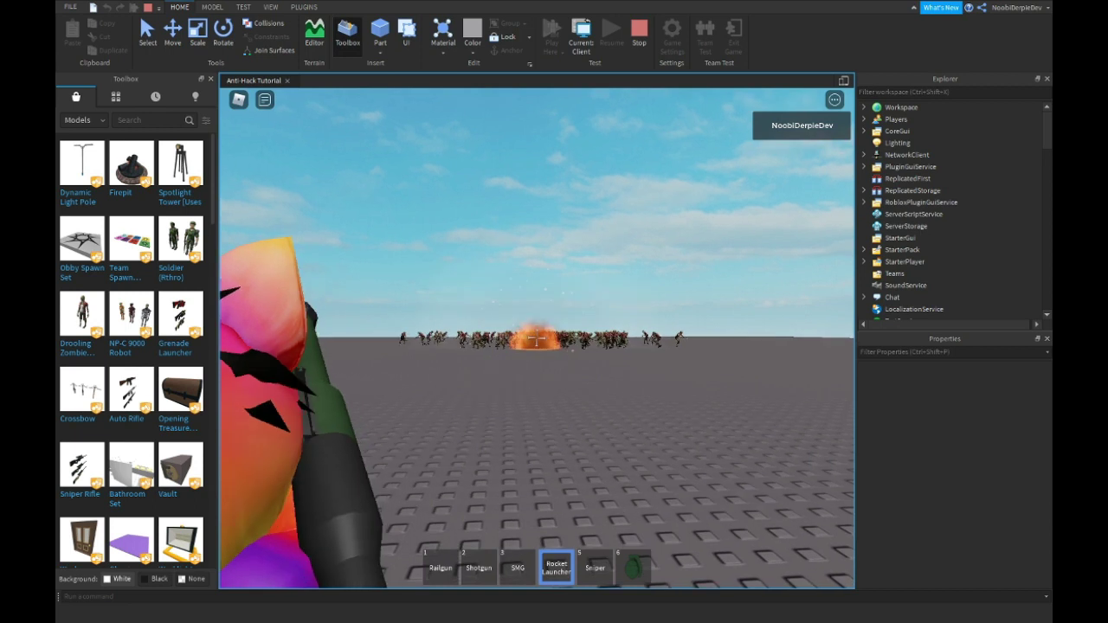
Equip the Railgun, fire at the zombie horde through its scope, and leave the scoped view
key(1)
right_click(536, 338)
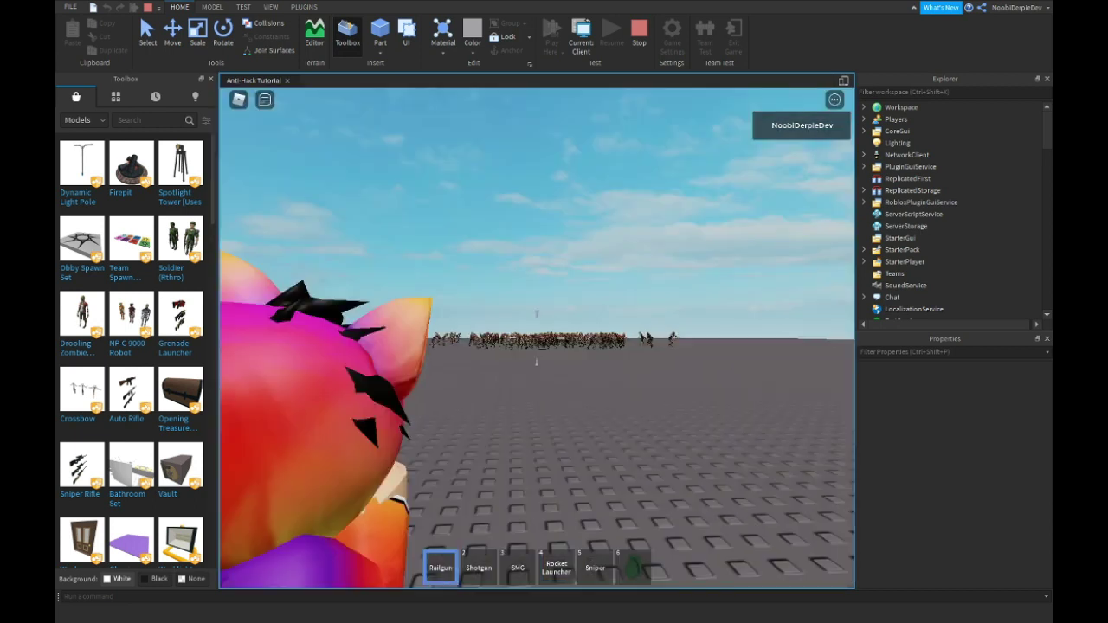
right_click(536, 337)
click(535, 338)
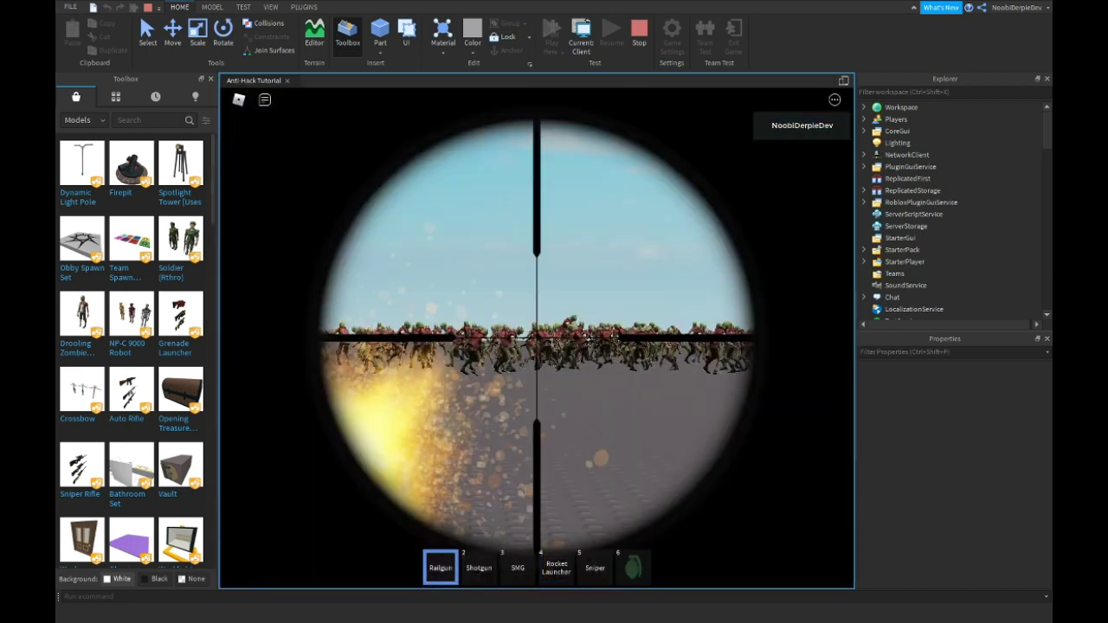
click(536, 337)
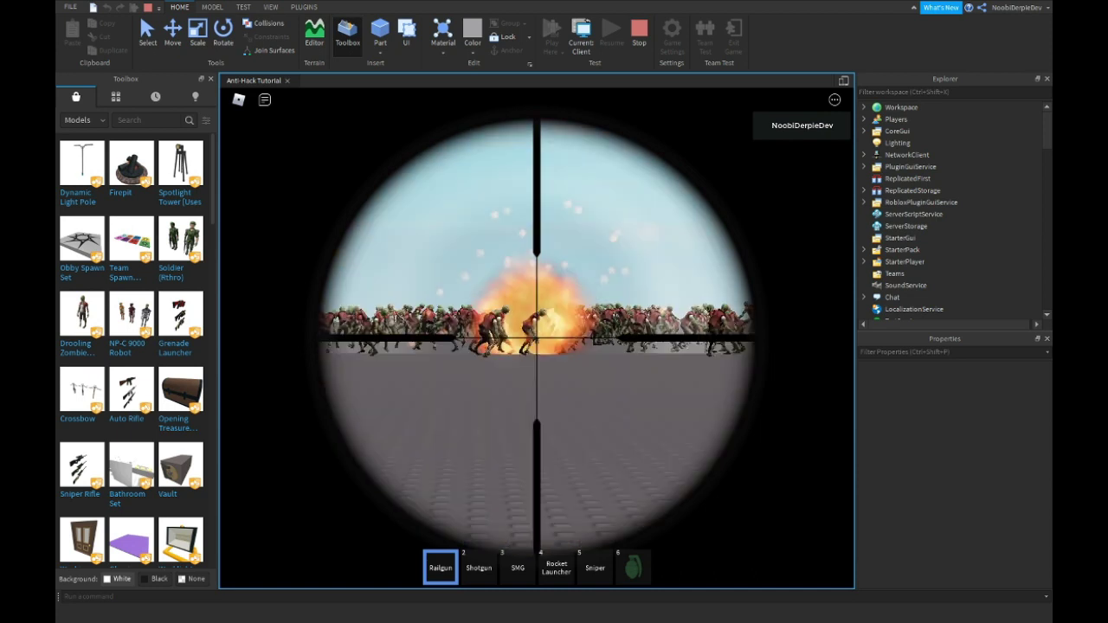
right_click(536, 338)
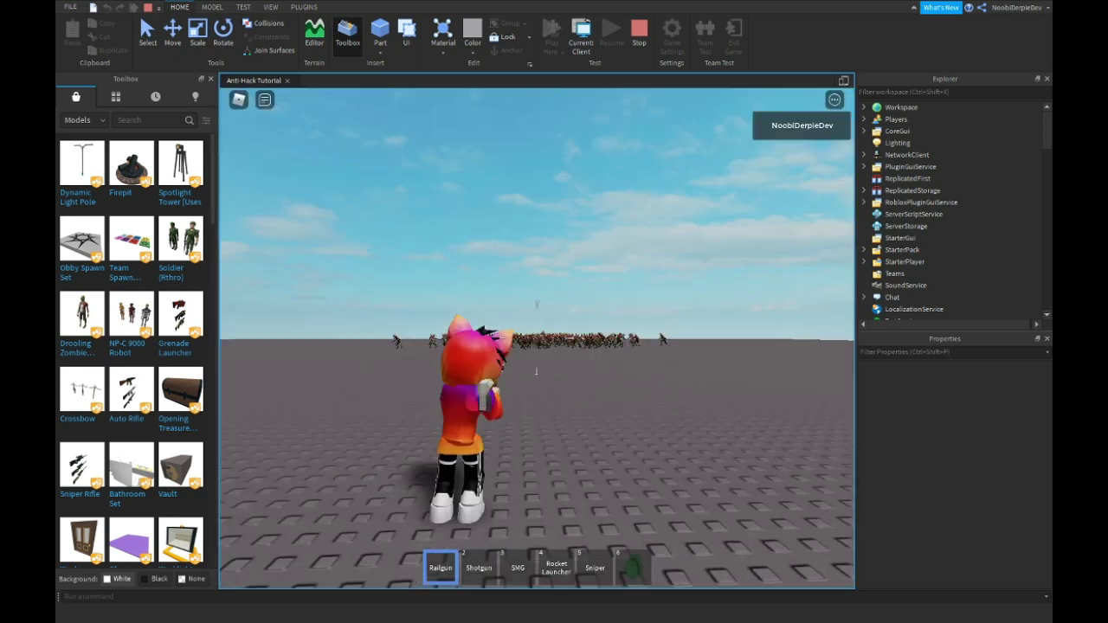
Fire another scoped Railgun shot at the horde, move forward, and shoot once more without the scope
right_click(537, 338)
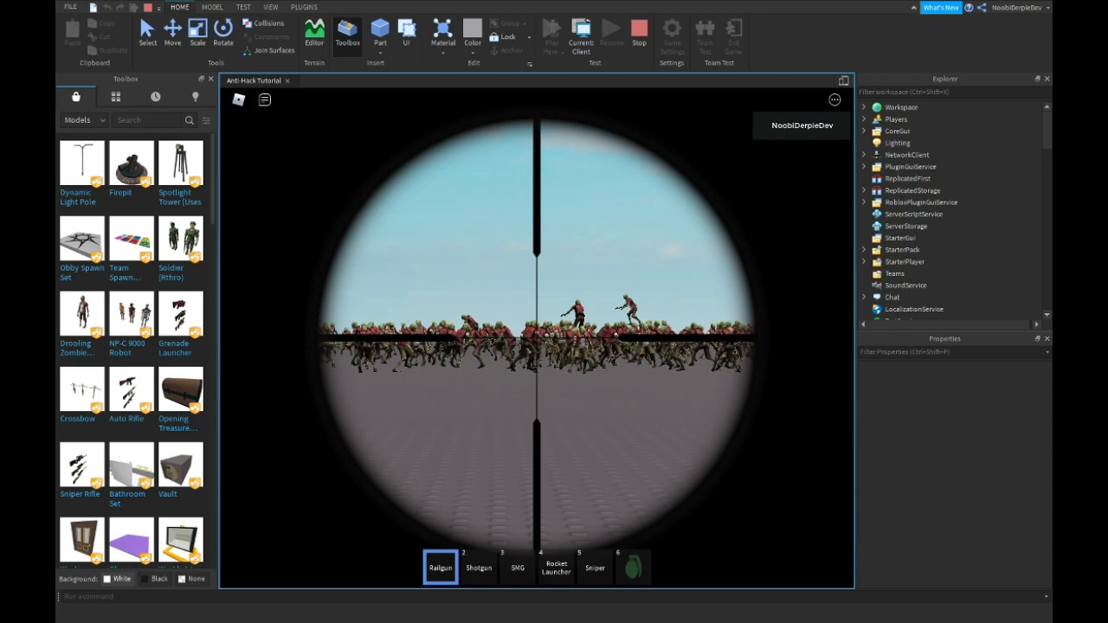
click(536, 337)
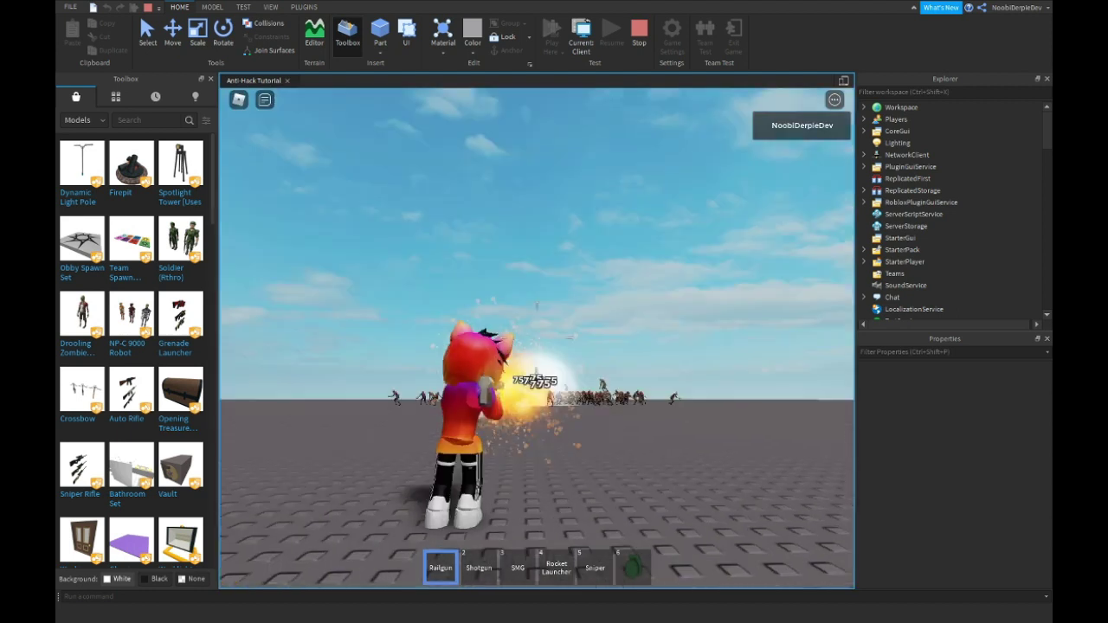
key(w)
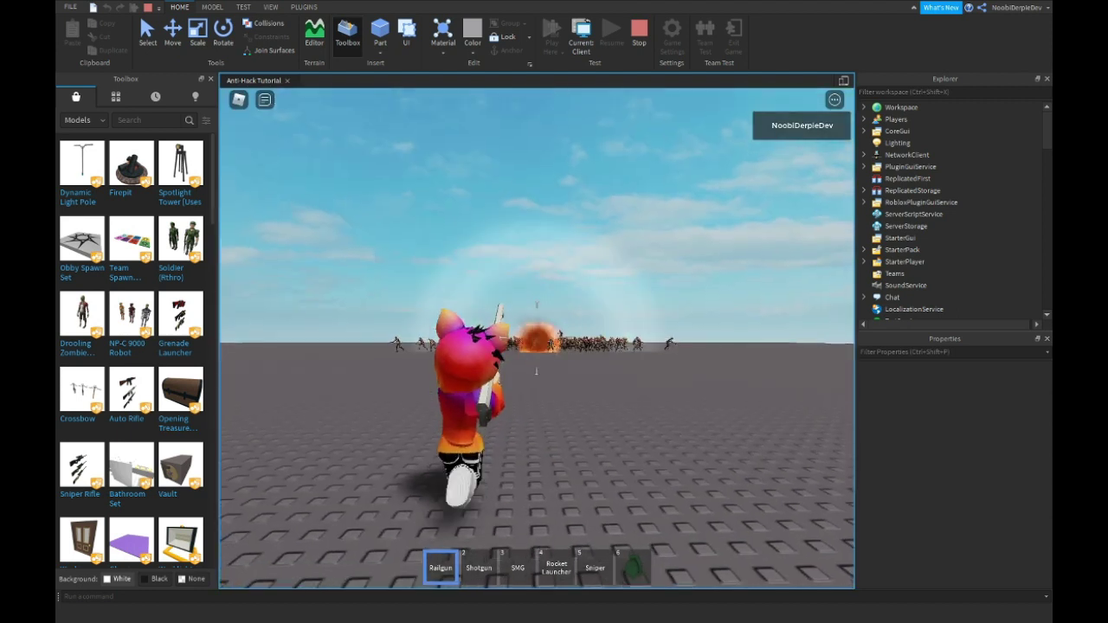
click(536, 370)
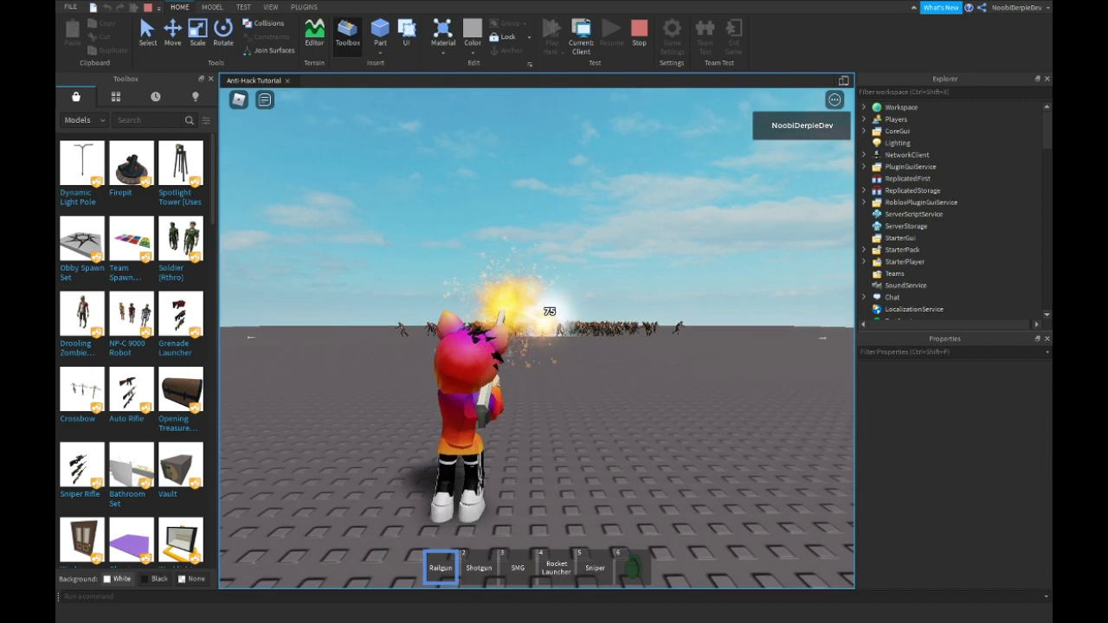
Switch to the Rocket Launcher and fire at the horde, both aiming down sights and from the normal third-person view
key(2)
key(4)
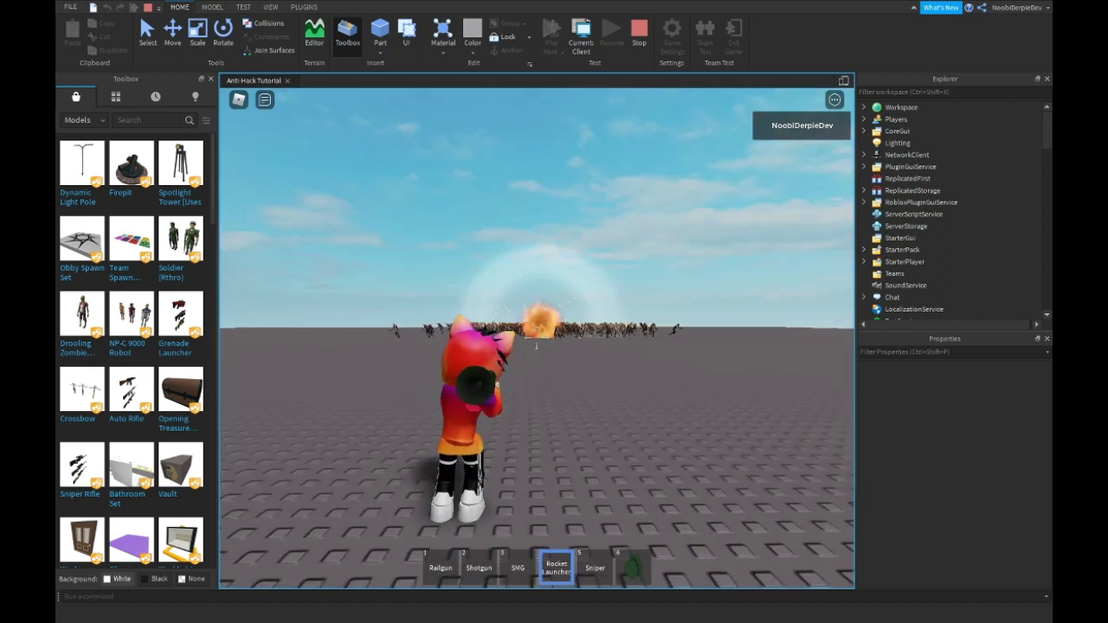
right_click(537, 339)
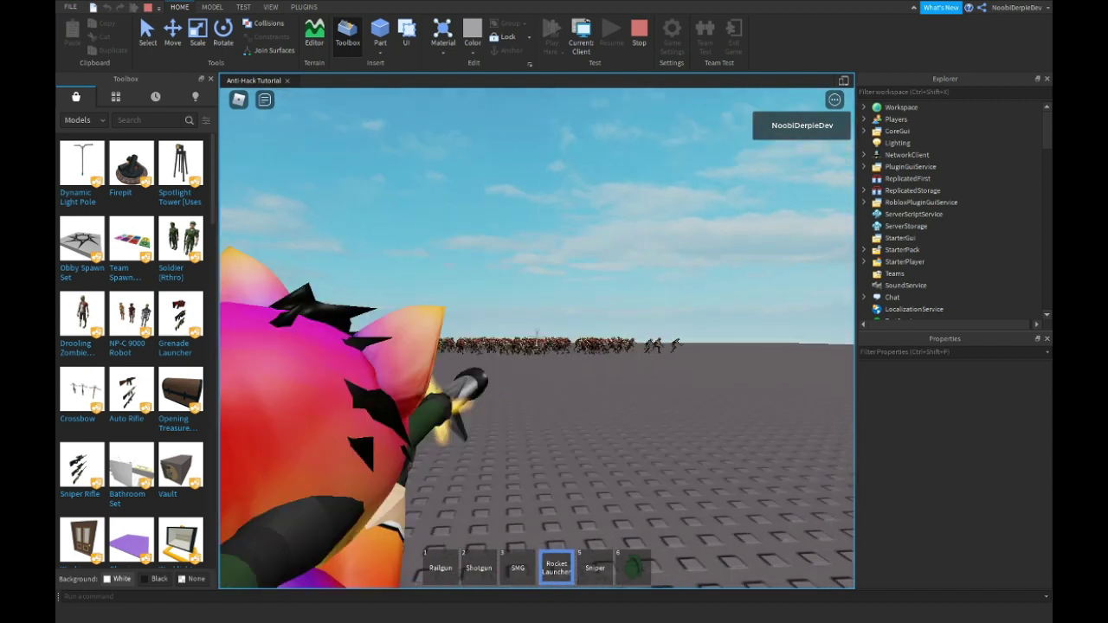
click(537, 337)
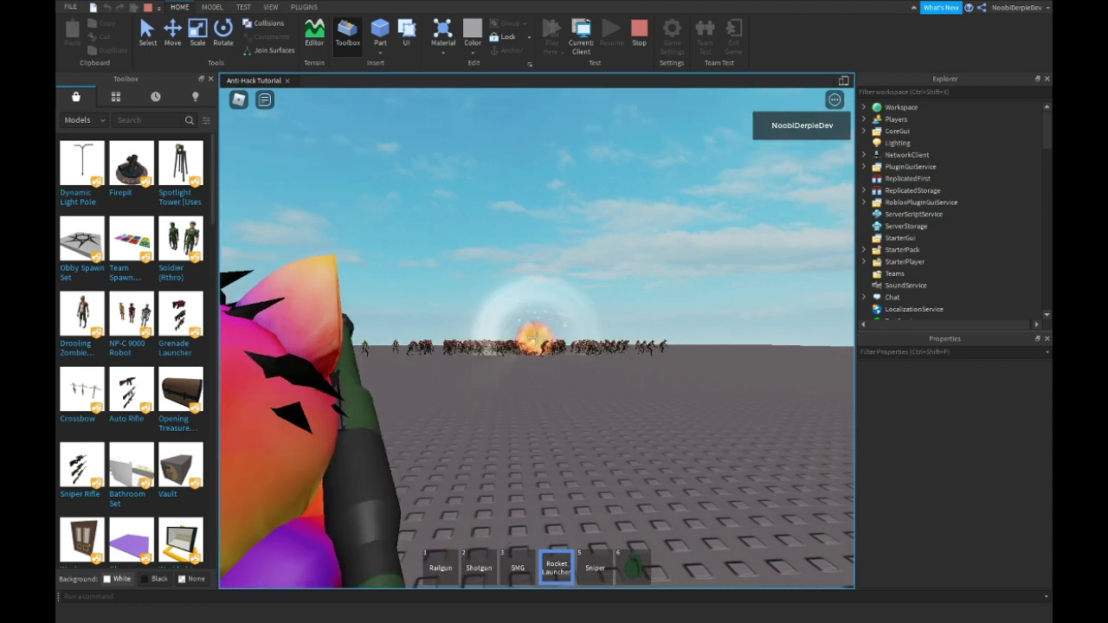
scroll(537, 344, down, 5)
click(537, 345)
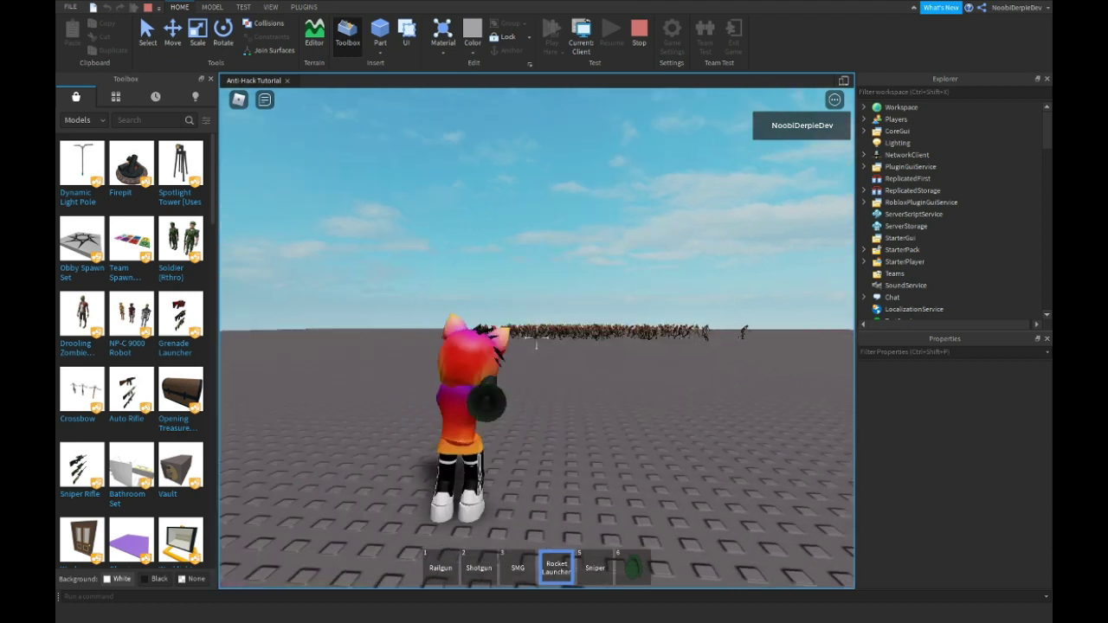